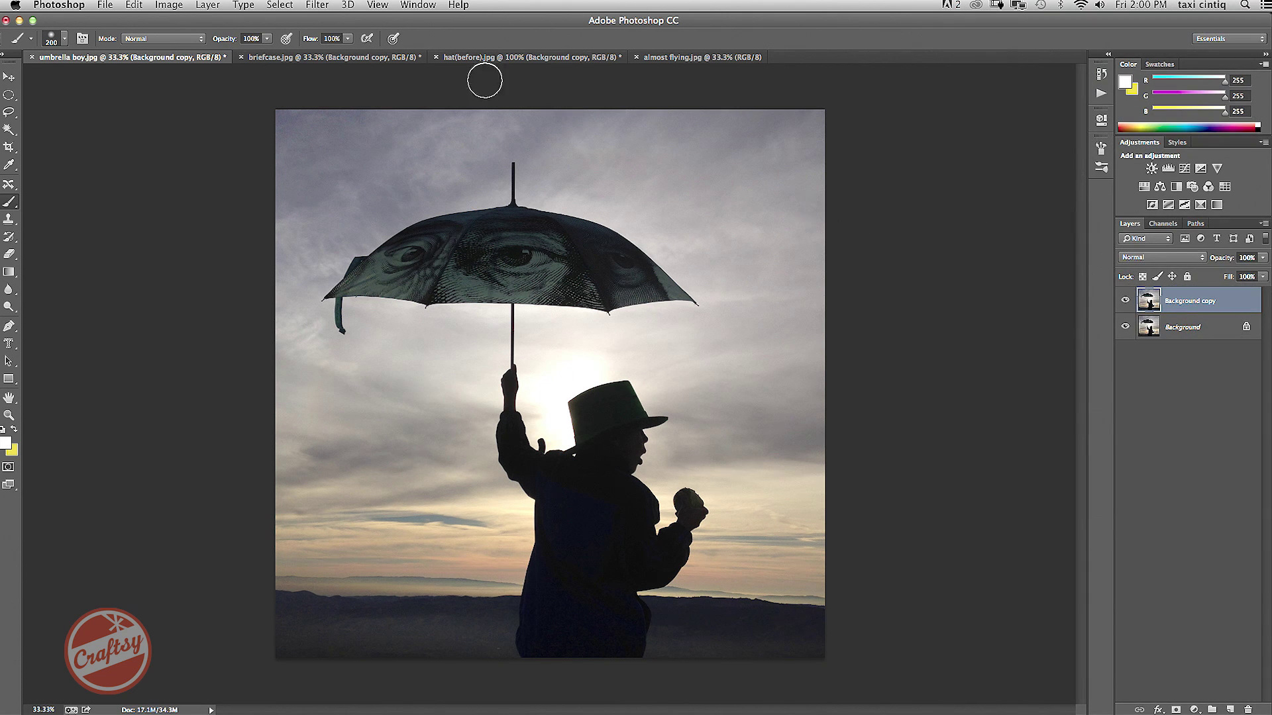
Open umbrella boy.jpg in Liquify, raise the brush size to 200, and twirl the upper-right sky.
left_click(316, 6)
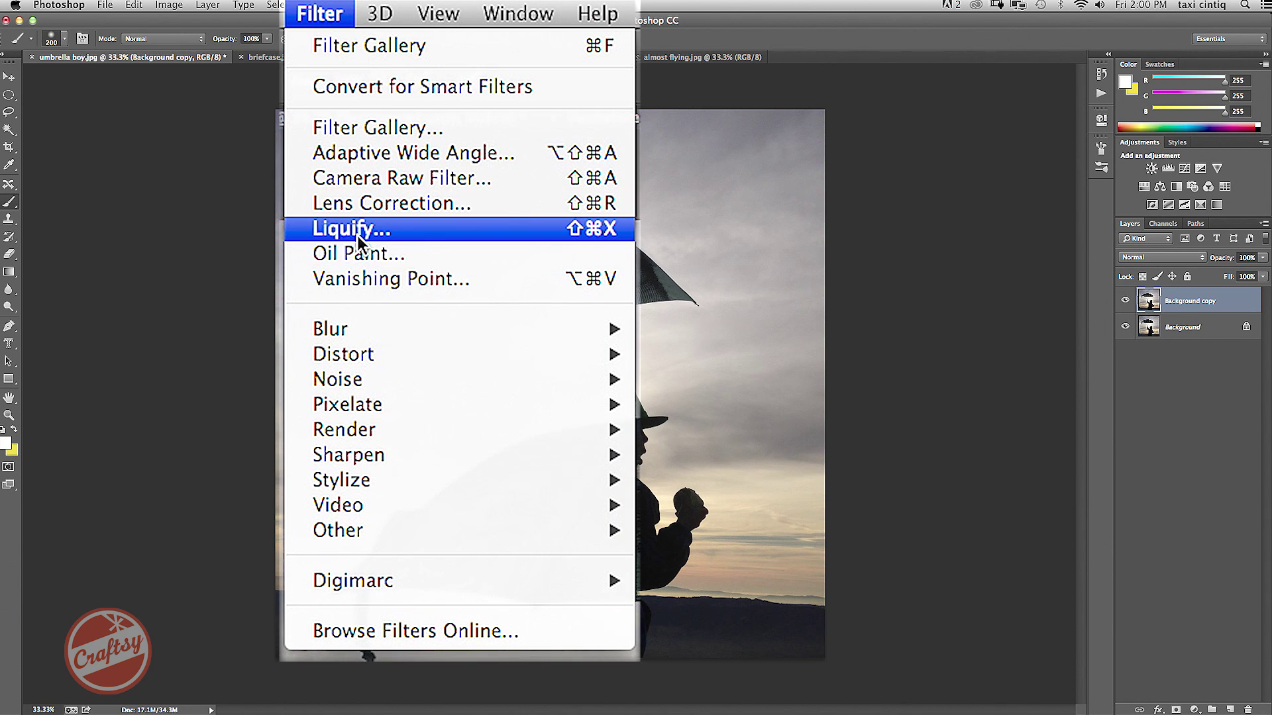
left_click(338, 116)
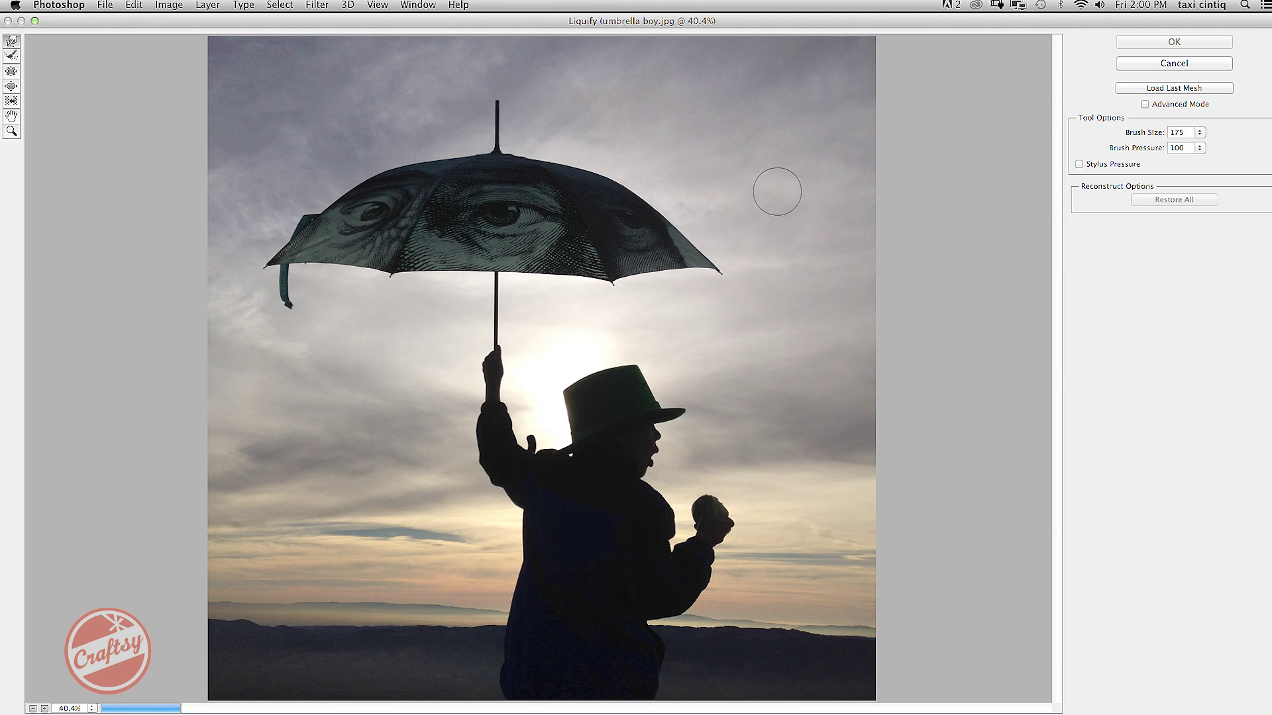
key("bracketright")
mouse_move(748, 145)
left_mouse_down()
mouse_move(716, 148)
mouse_move(711, 115)
mouse_move(763, 134)
mouse_move(714, 157)
mouse_move(700, 109)
mouse_move(761, 102)
mouse_move(762, 167)
mouse_move(702, 170)
mouse_move(687, 103)
mouse_move(764, 88)
mouse_move(801, 171)
mouse_move(742, 205)
mouse_move(664, 165)
mouse_move(647, 116)
mouse_move(660, 95)
mouse_move(719, 72)
mouse_move(810, 100)
mouse_move(797, 182)
mouse_move(733, 187)
left_mouse_up()
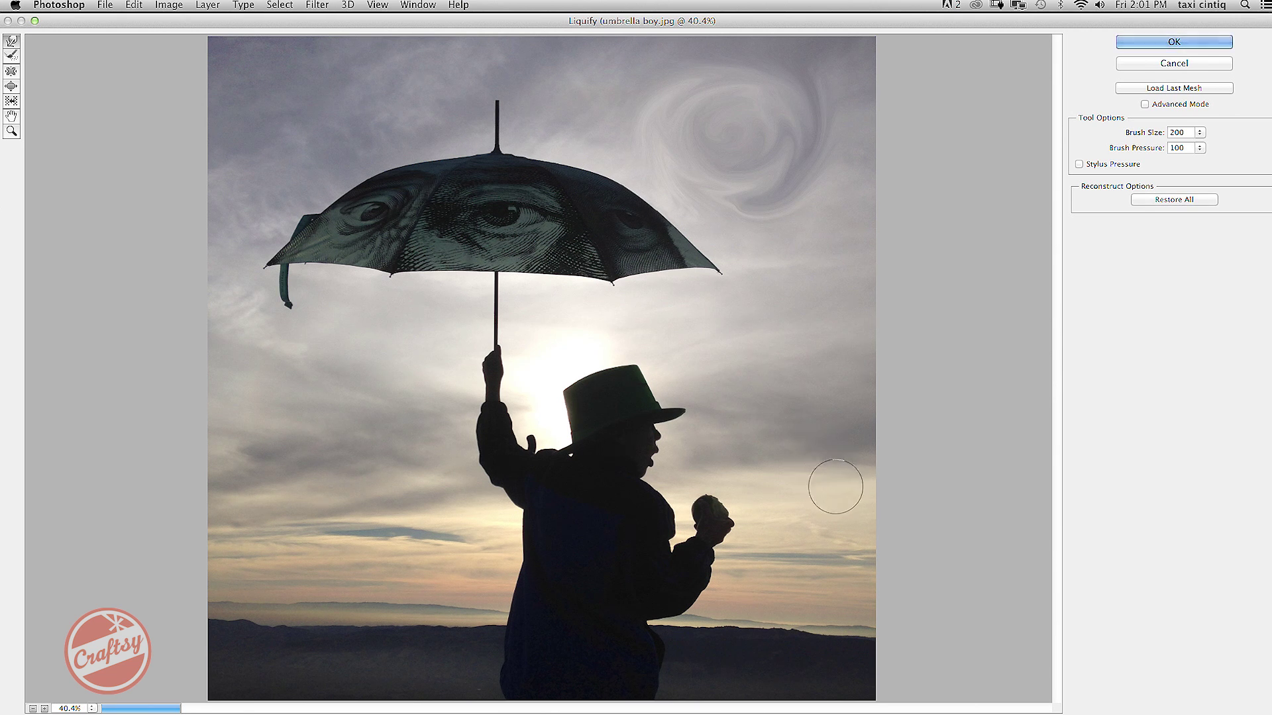
Twirl the sky right of the hat, left of the boy and along the top edge into large swirls.
mouse_move(832, 486)
left_mouse_down()
mouse_move(734, 409)
mouse_move(711, 351)
mouse_move(773, 312)
mouse_move(827, 376)
mouse_move(770, 409)
mouse_move(771, 365)
mouse_move(781, 399)
mouse_move(801, 361)
mouse_move(754, 372)
mouse_move(772, 401)
mouse_move(784, 361)
left_mouse_up()
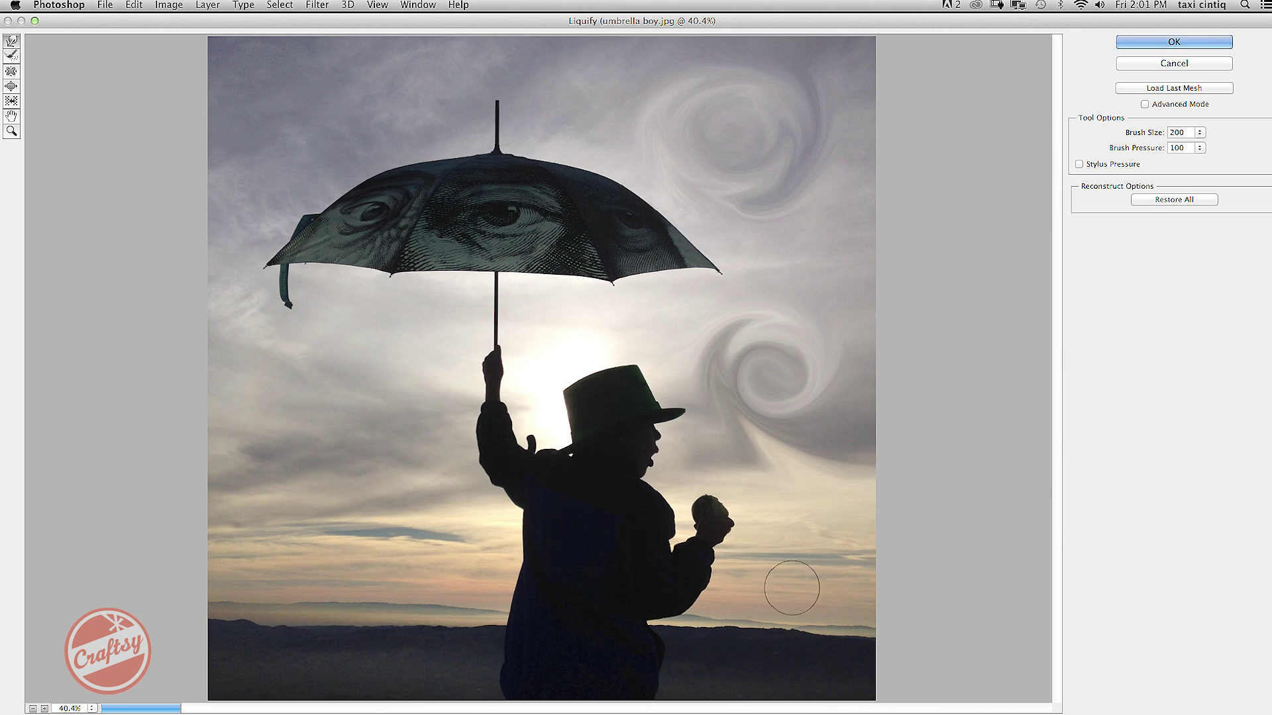
mouse_move(431, 358)
left_mouse_down()
mouse_move(317, 398)
mouse_move(358, 417)
left_mouse_up()
mouse_move(344, 146)
left_mouse_down()
mouse_move(285, 112)
mouse_move(313, 179)
mouse_move(331, 181)
mouse_move(297, 143)
left_mouse_up()
mouse_move(168, 312)
left_mouse_down()
mouse_move(406, 120)
mouse_move(366, 99)
mouse_move(295, 111)
mouse_move(326, 147)
mouse_move(346, 91)
mouse_move(403, 422)
mouse_move(257, 291)
mouse_move(301, 257)
mouse_move(324, 188)
mouse_move(403, 215)
mouse_move(388, 487)
mouse_move(372, 448)
mouse_move(469, 369)
left_mouse_up()
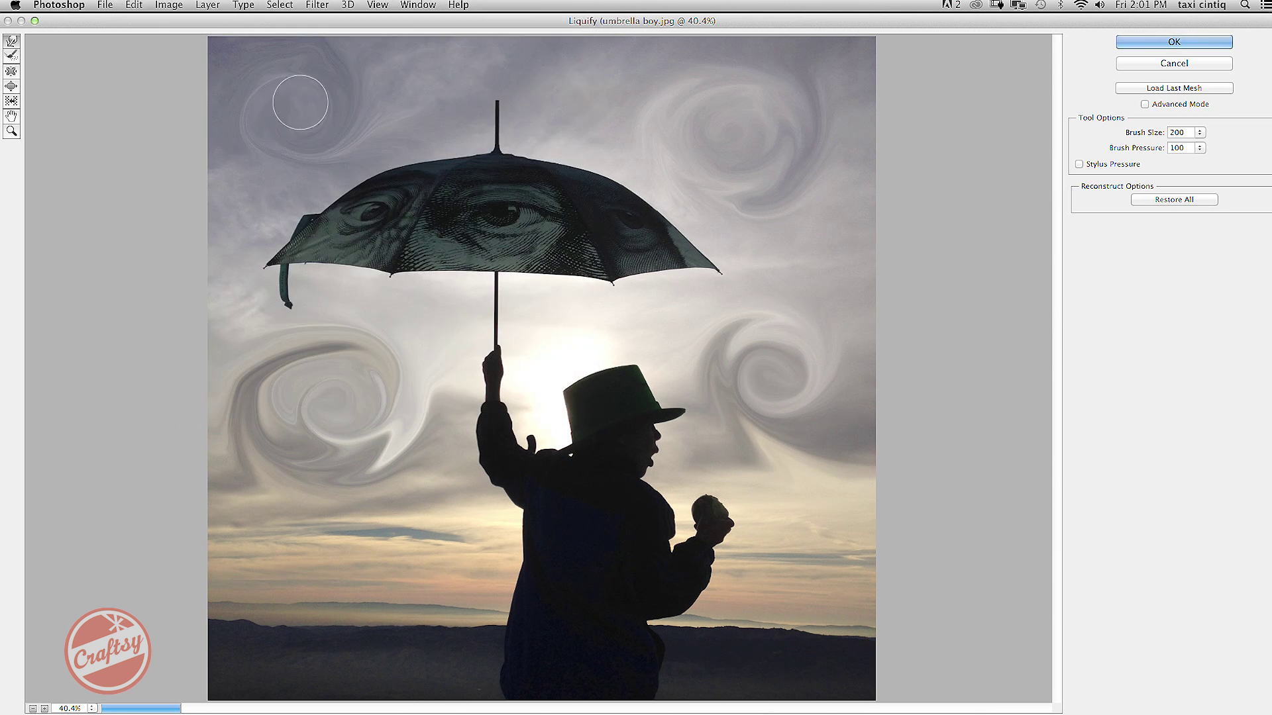
mouse_move(550, 71)
left_mouse_down()
mouse_move(474, 66)
mouse_move(318, 132)
mouse_move(275, 114)
mouse_move(320, 69)
mouse_move(316, 134)
mouse_move(307, 100)
mouse_move(279, 114)
mouse_move(315, 134)
mouse_move(288, 104)
left_mouse_up()
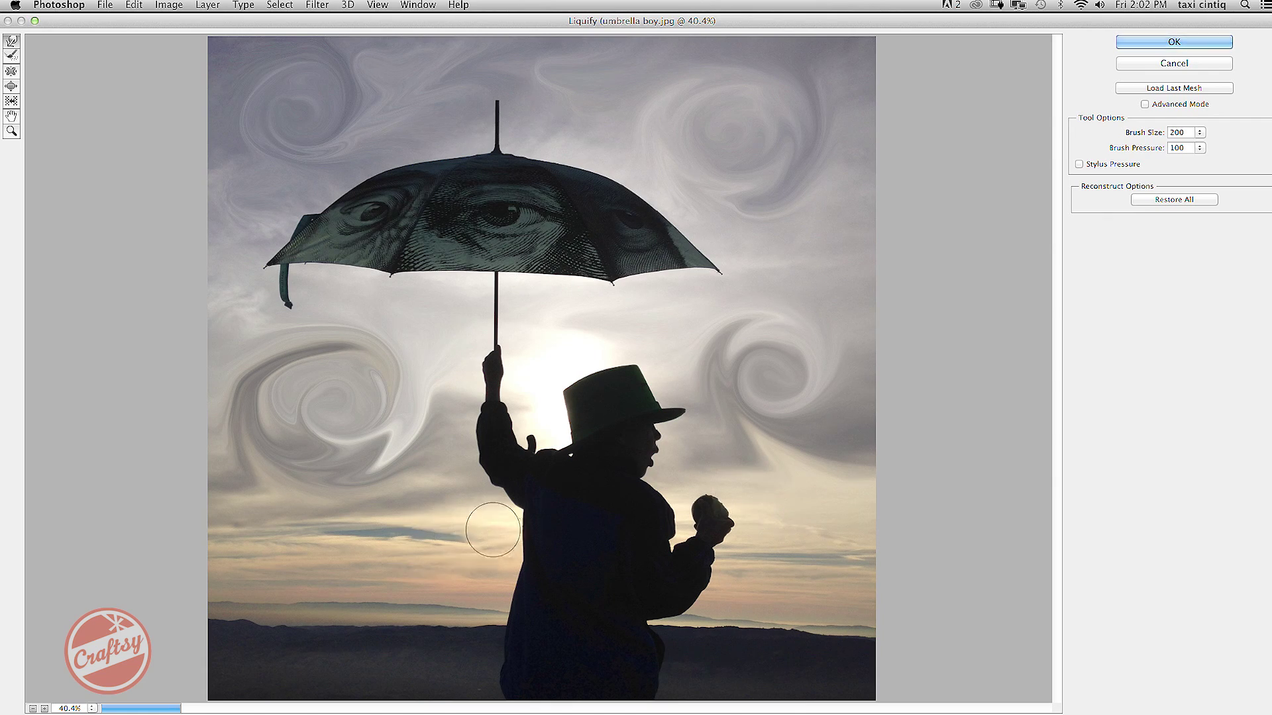
Ripple the low horizon clouds into waves, deepen the left swirl, and apply Liquify.
left_click_drag(484, 533, 209, 542)
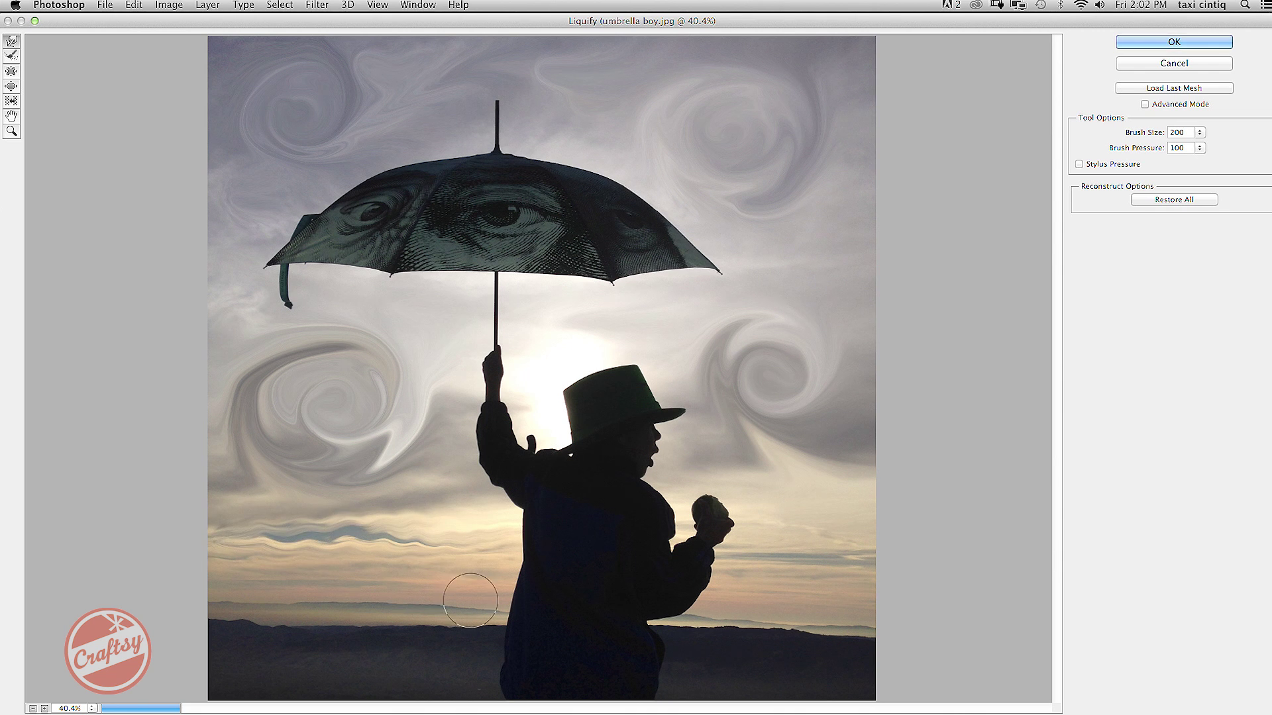
mouse_move(469, 583)
left_mouse_down()
mouse_move(337, 585)
mouse_move(238, 576)
left_mouse_up()
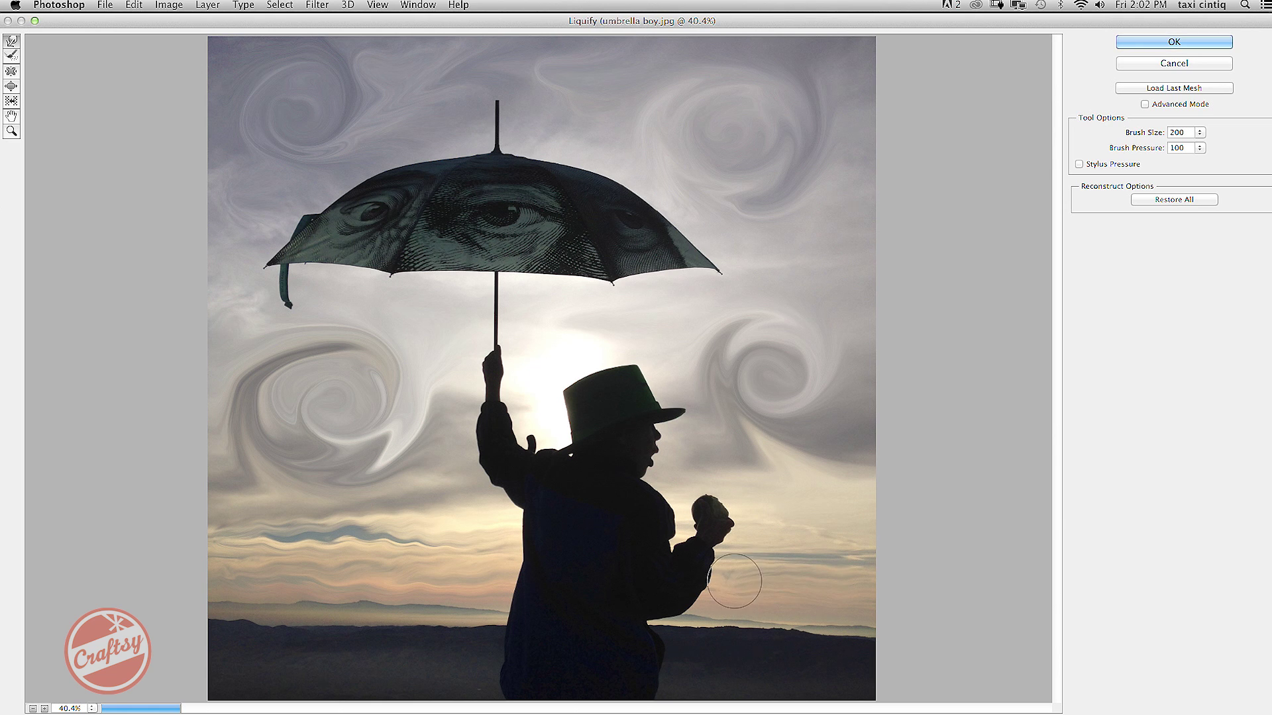
mouse_move(547, 341)
left_mouse_down()
mouse_move(404, 362)
mouse_move(291, 407)
mouse_move(250, 389)
mouse_move(241, 355)
mouse_move(314, 473)
mouse_move(350, 493)
mouse_move(380, 383)
left_mouse_up()
left_click(1166, 42)
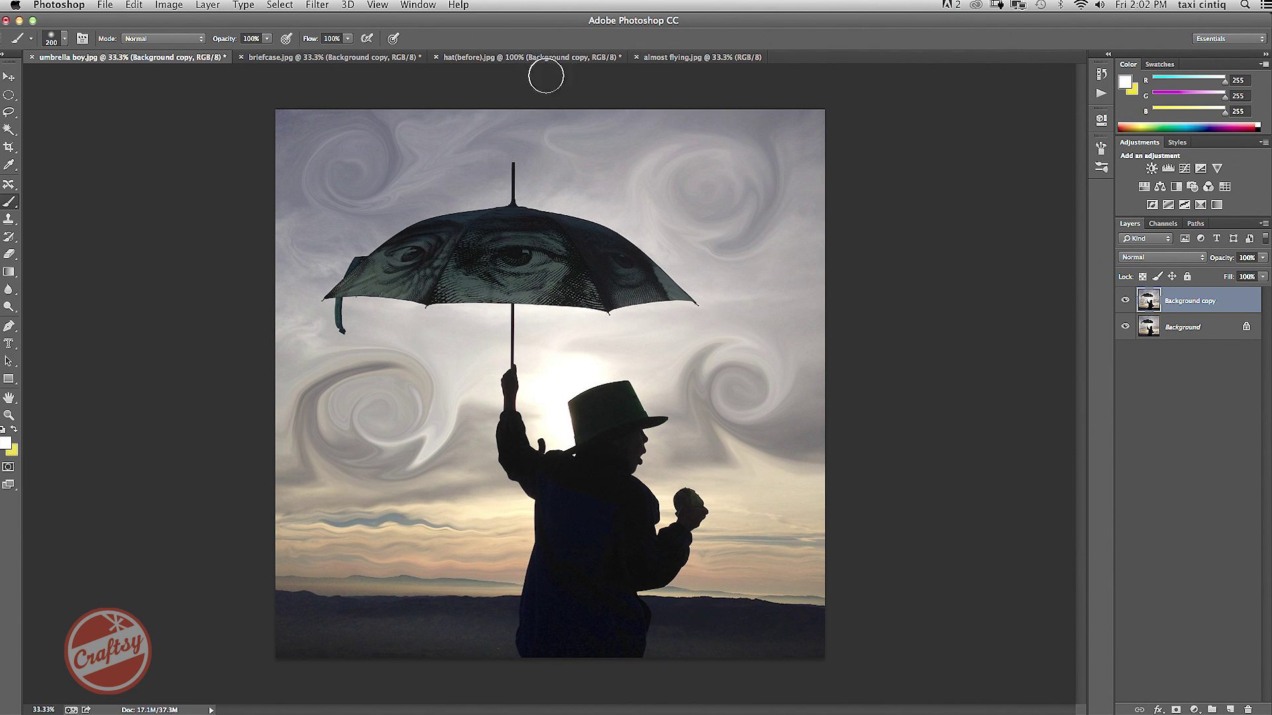
In almost flying.jpg, duplicate the Background layer into Background copy.
left_click(674, 59)
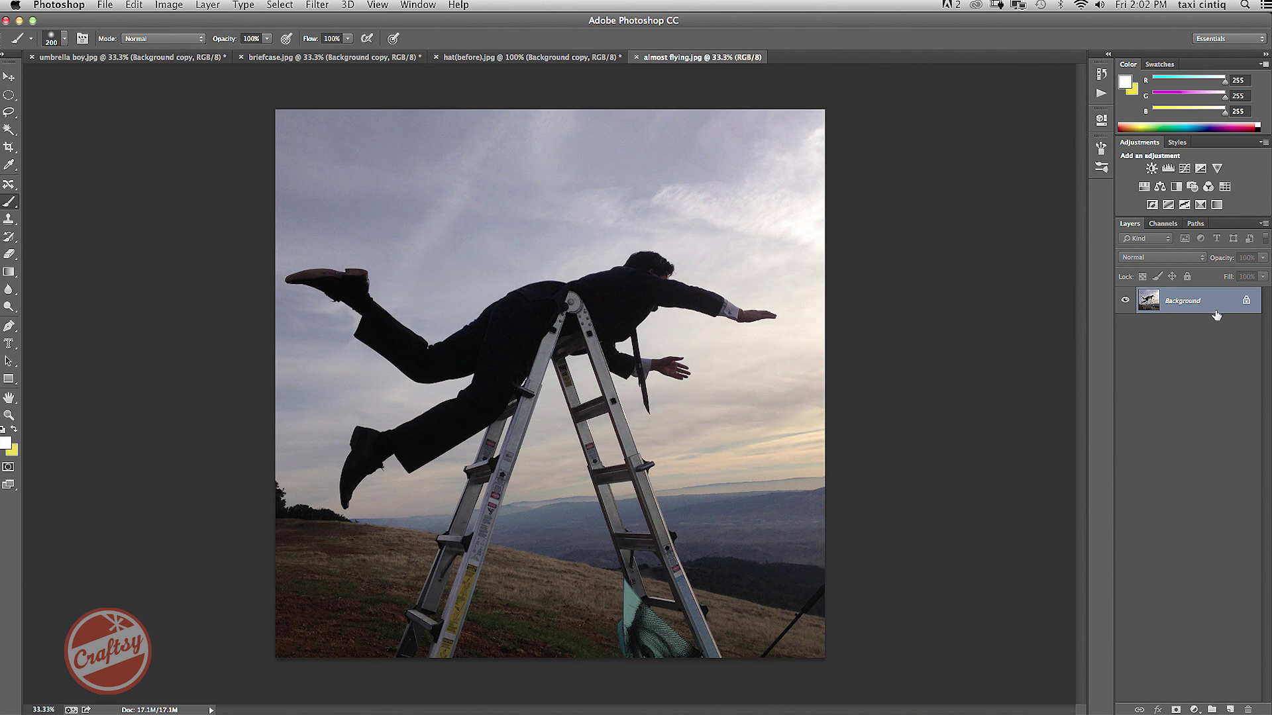
left_click_drag(1216, 315, 1208, 706)
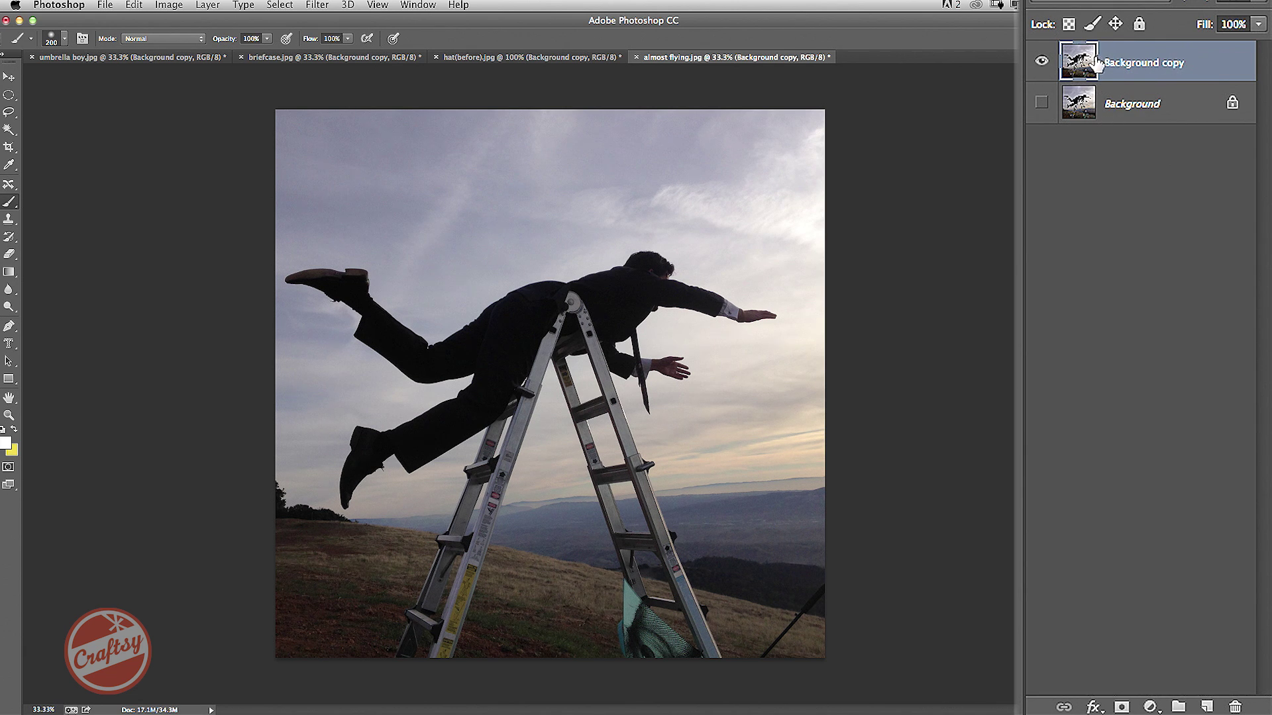
Lasso a loose outline around the flying man, invert it, delete the surroundings, and deselect.
left_click(10, 113)
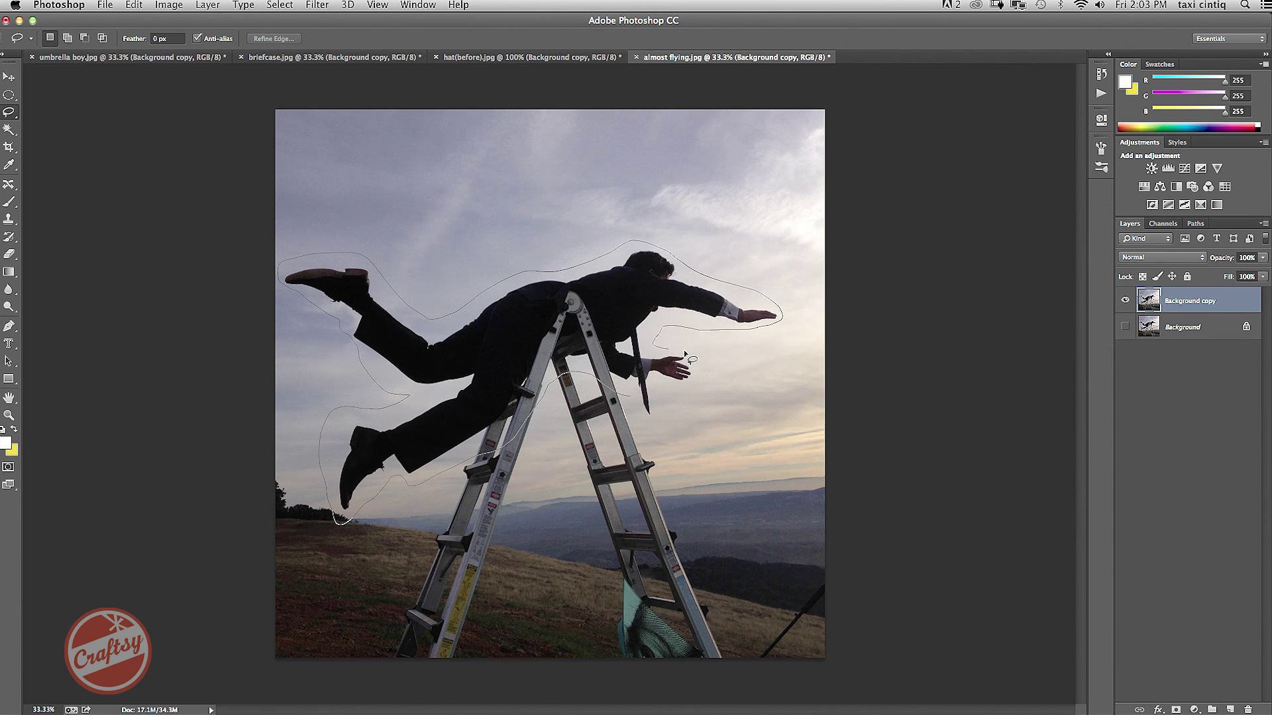
left_click_drag(630, 401, 634, 405)
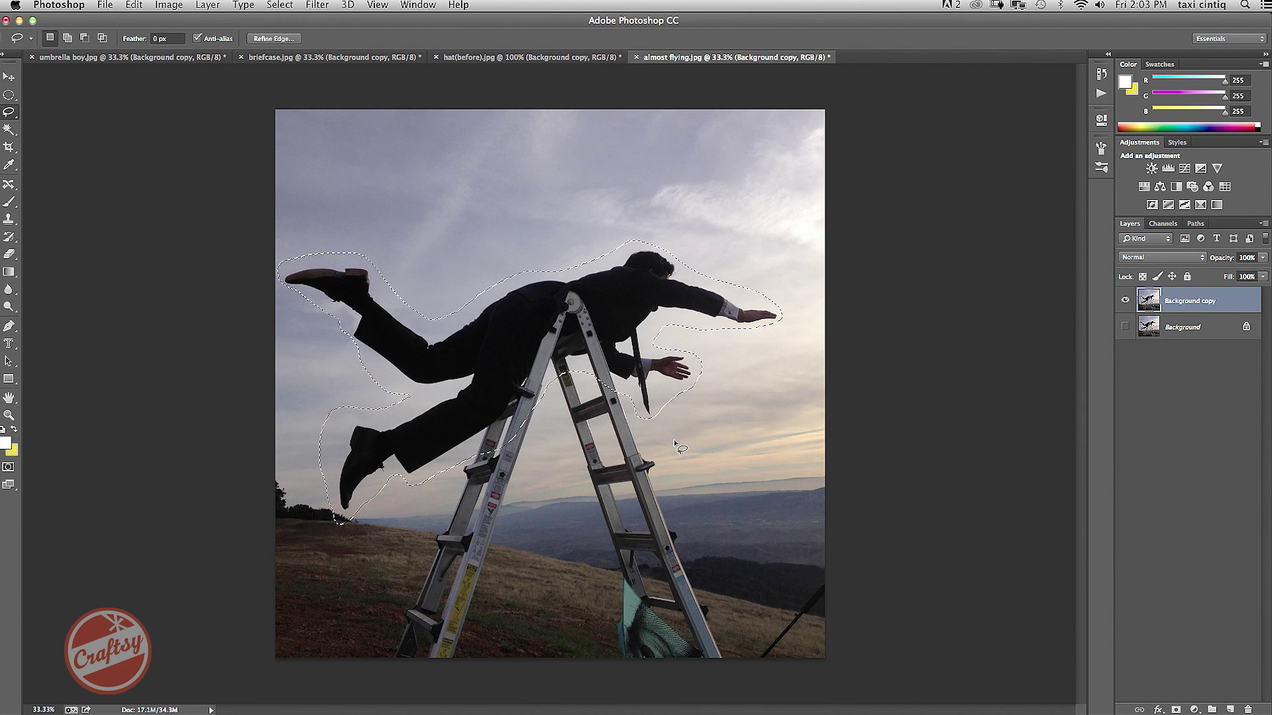
left_click(278, 4)
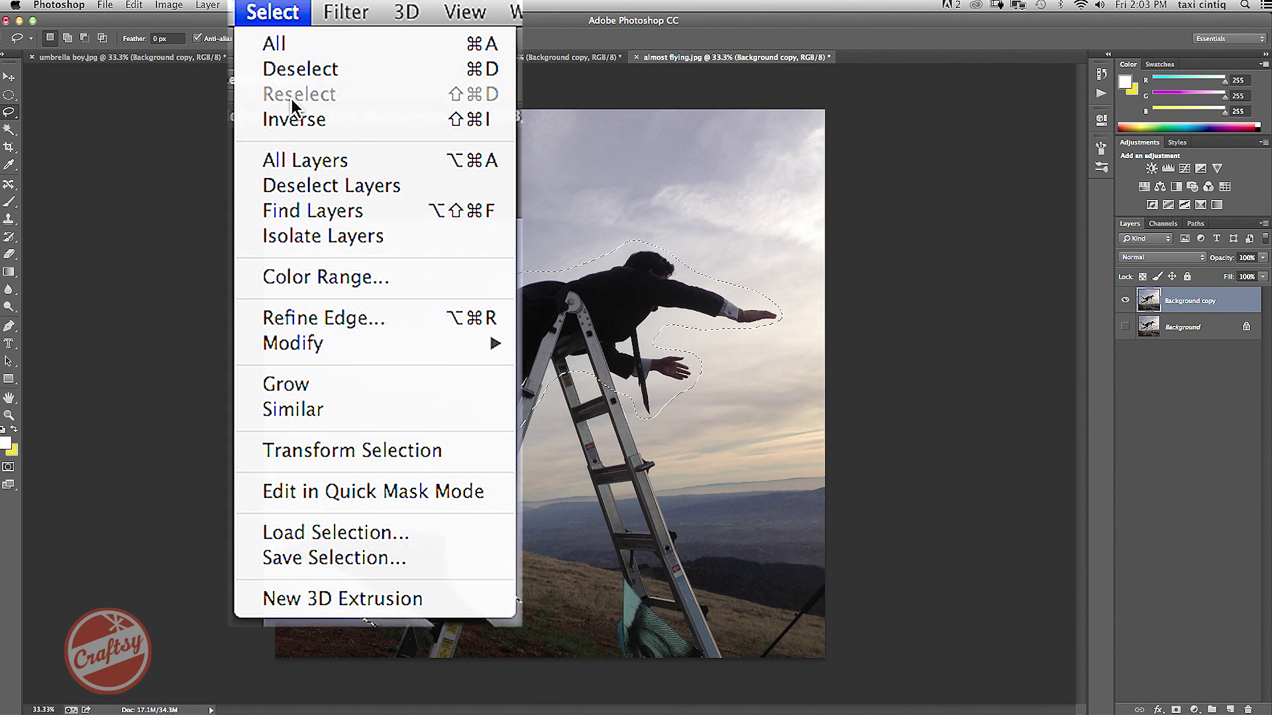
left_click(321, 120)
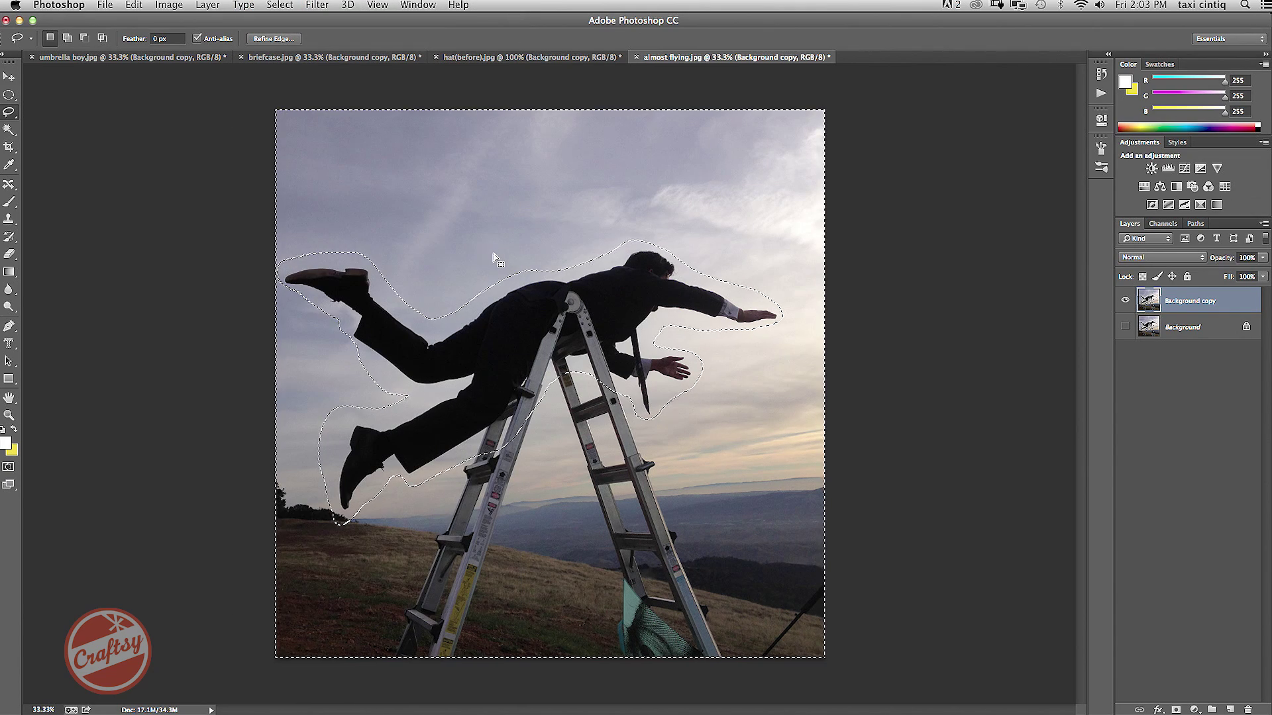
key("Delete")
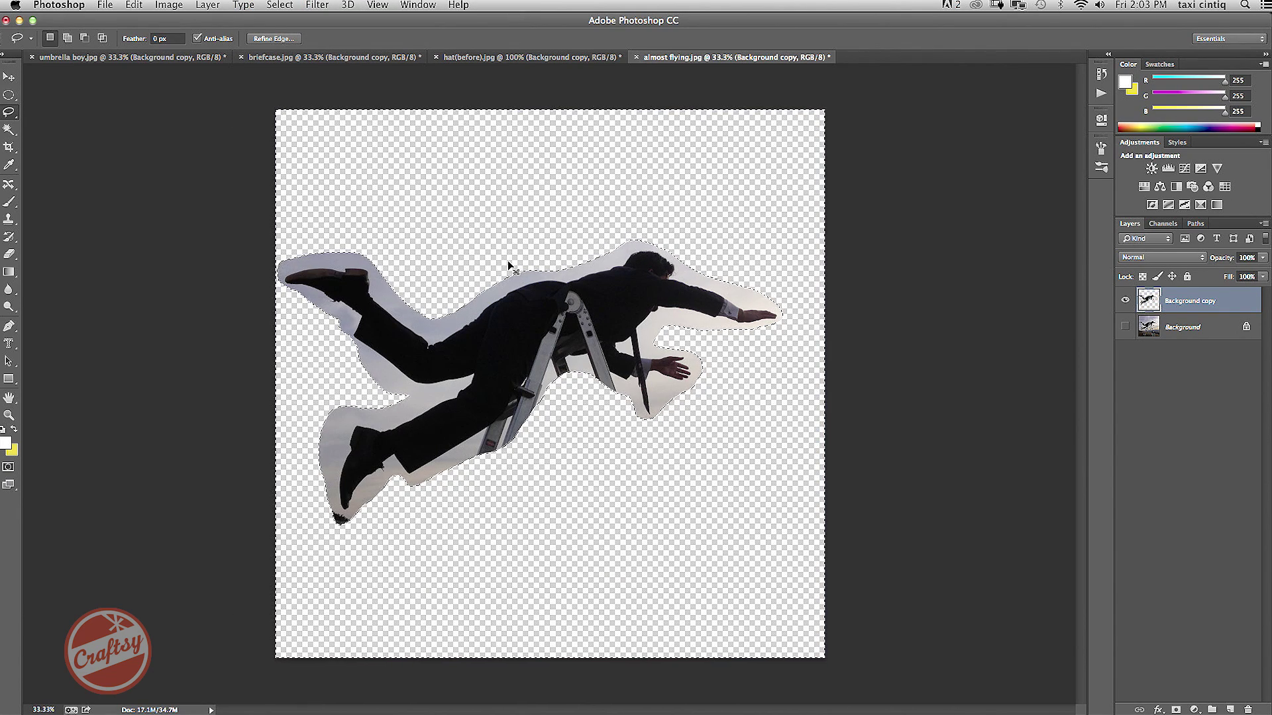
key("super+d")
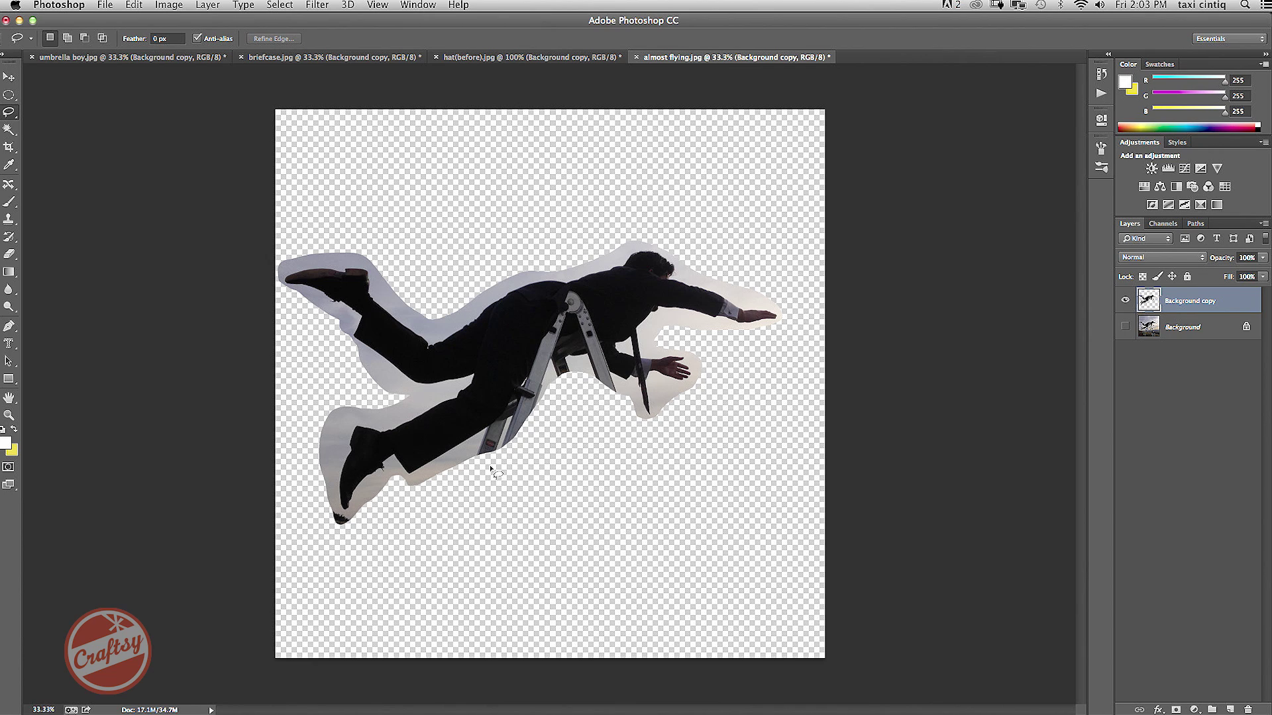
left_click(9, 254)
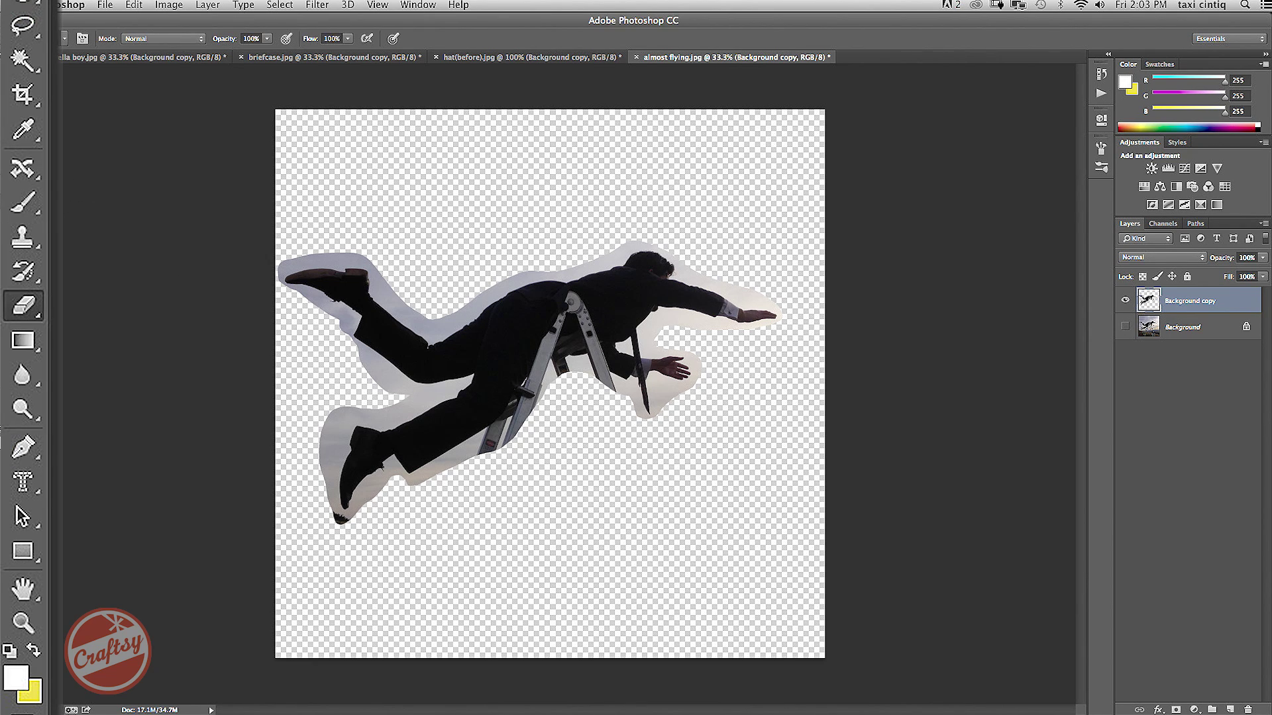
Set the eraser to 100% hardness and size 300.
left_click(64, 39)
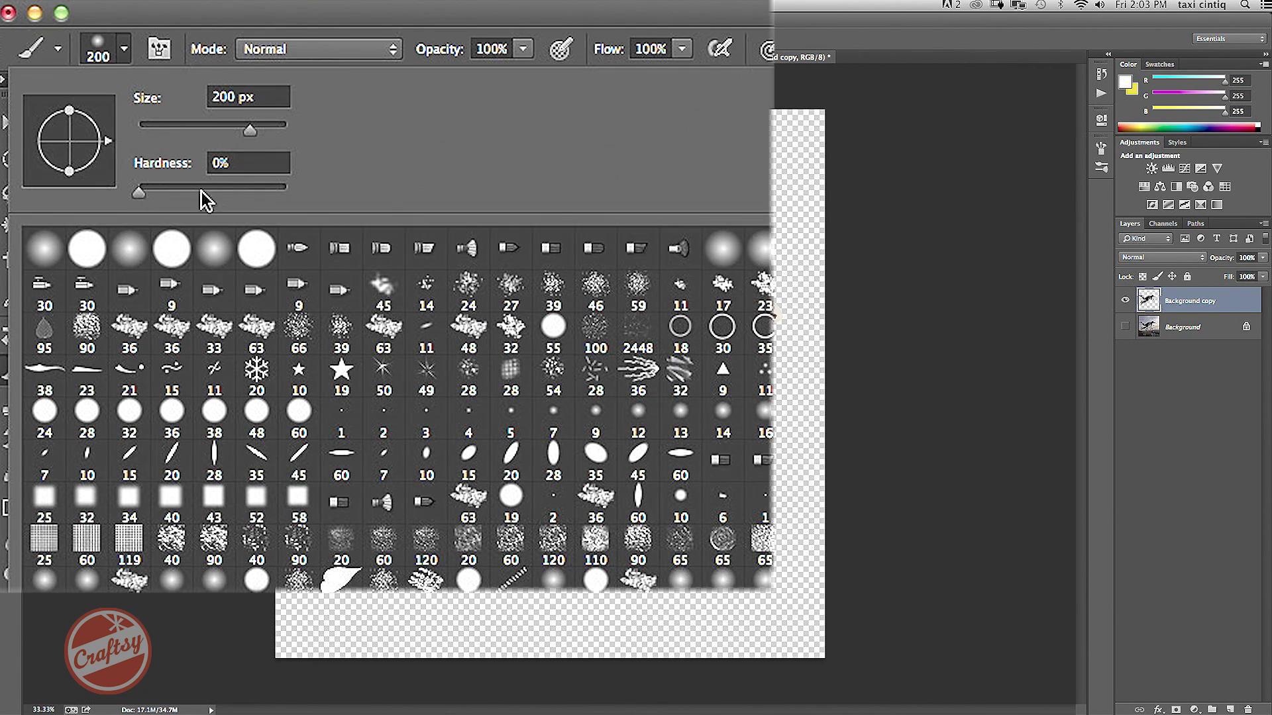
left_click_drag(73, 112, 116, 115)
left_click_drag(222, 197, 341, 199)
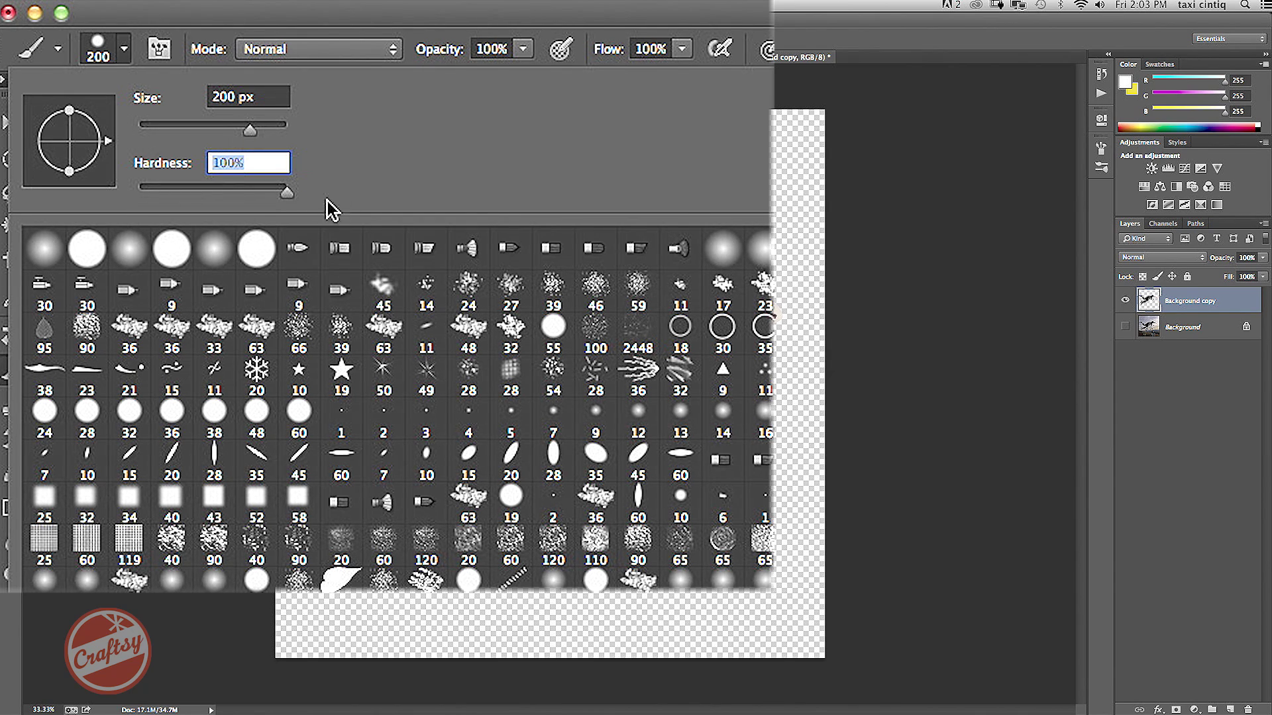
key("Return")
key("bracketright")
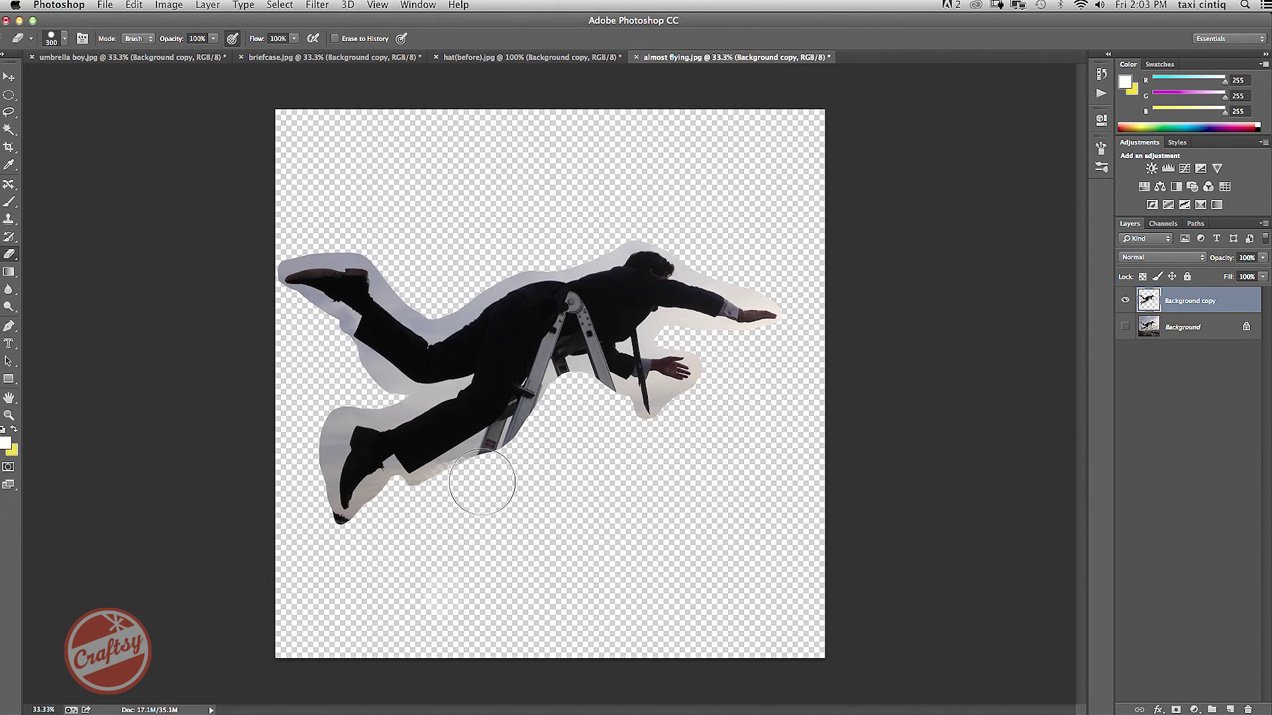
Erase leftover sky under the leg and shoe, then at size 100 along the ladder edge.
mouse_move(519, 464)
left_mouse_down()
mouse_move(454, 508)
mouse_move(449, 497)
mouse_move(518, 459)
left_mouse_up()
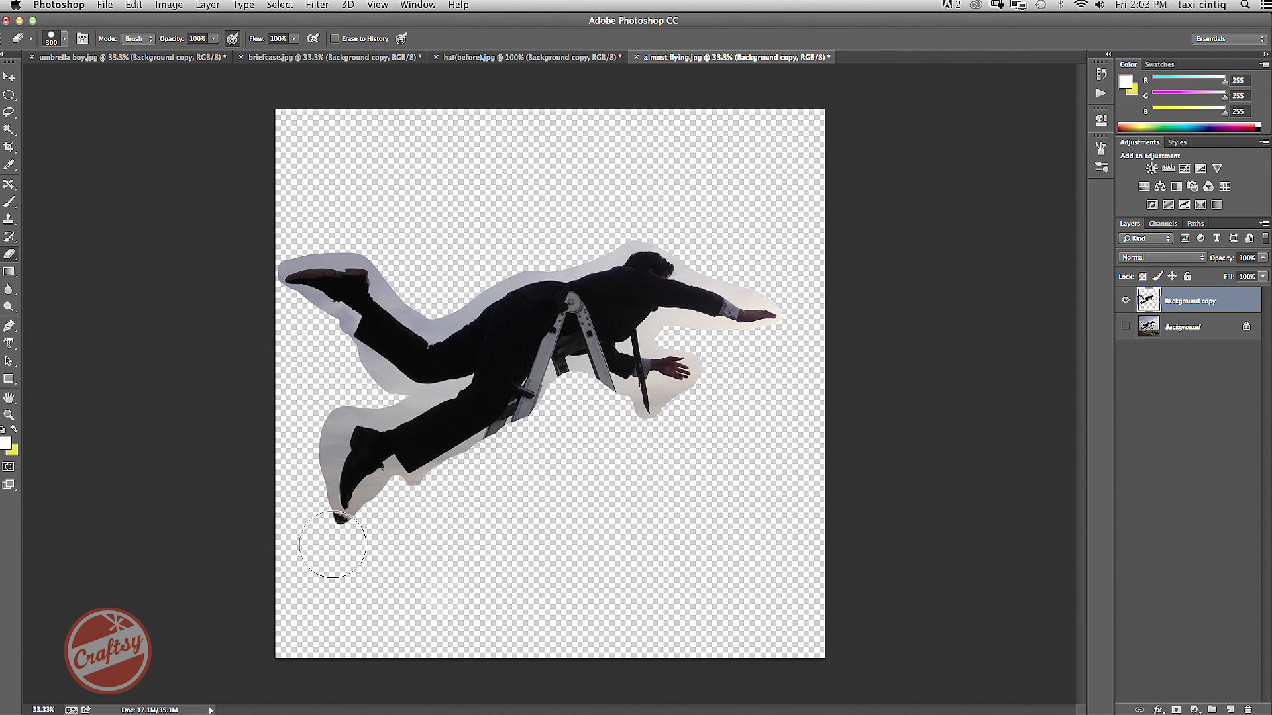
mouse_move(322, 542)
left_mouse_down()
mouse_move(318, 519)
mouse_move(321, 533)
left_mouse_up()
left_click_drag(413, 536, 511, 458)
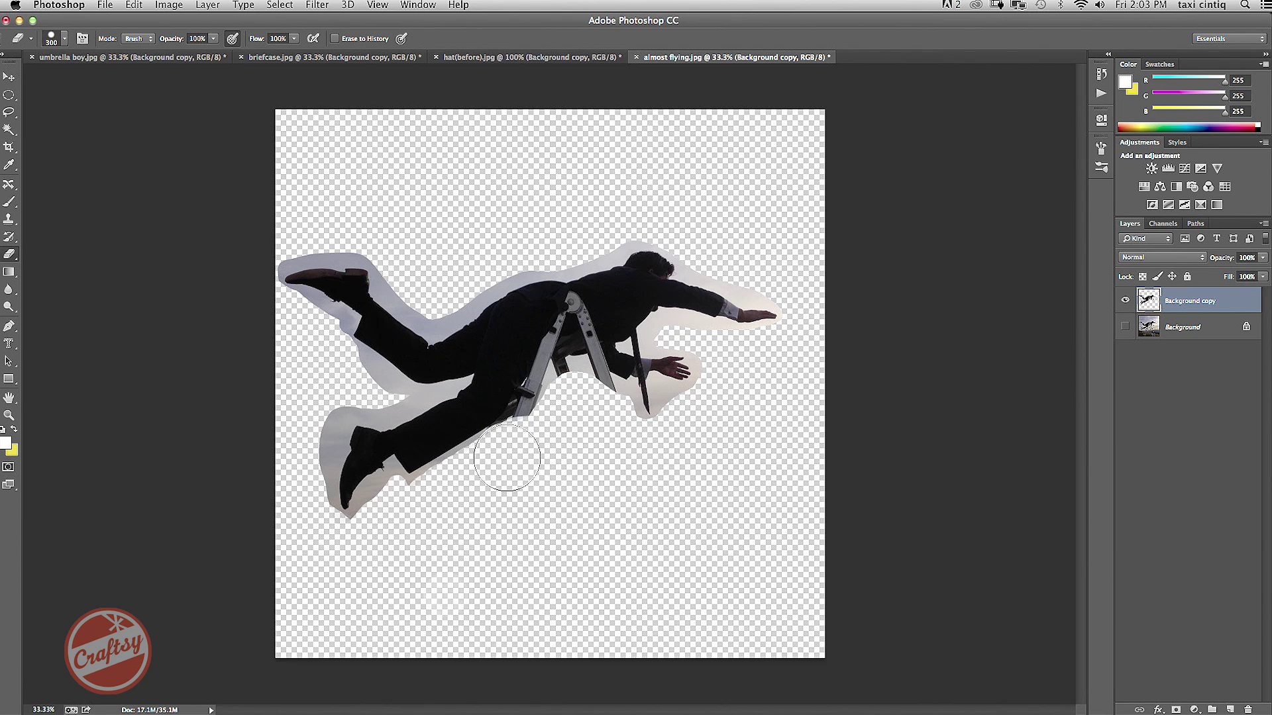
left_click_drag(539, 440, 585, 405)
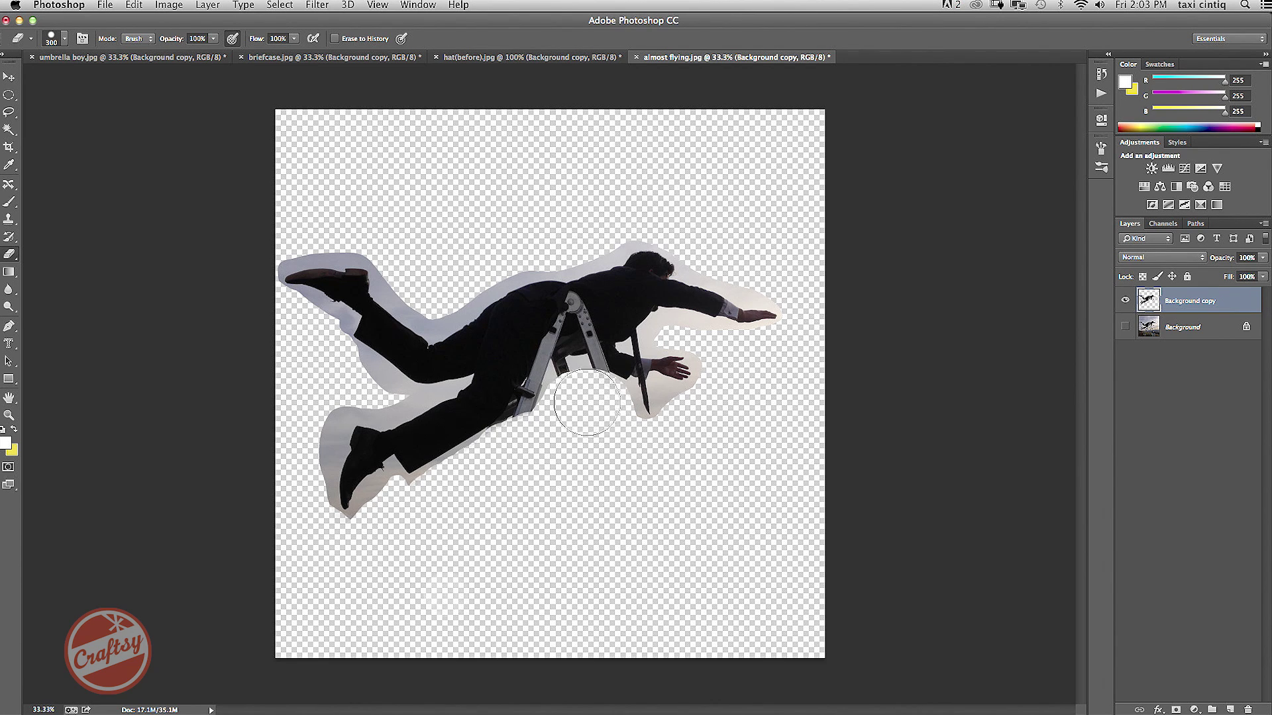
left_click_drag(586, 402, 568, 397)
key("bracketleft")
key("bracketleft")
key("bracketleft")
key("bracketleft")
key("bracketleft")
key("bracketleft")
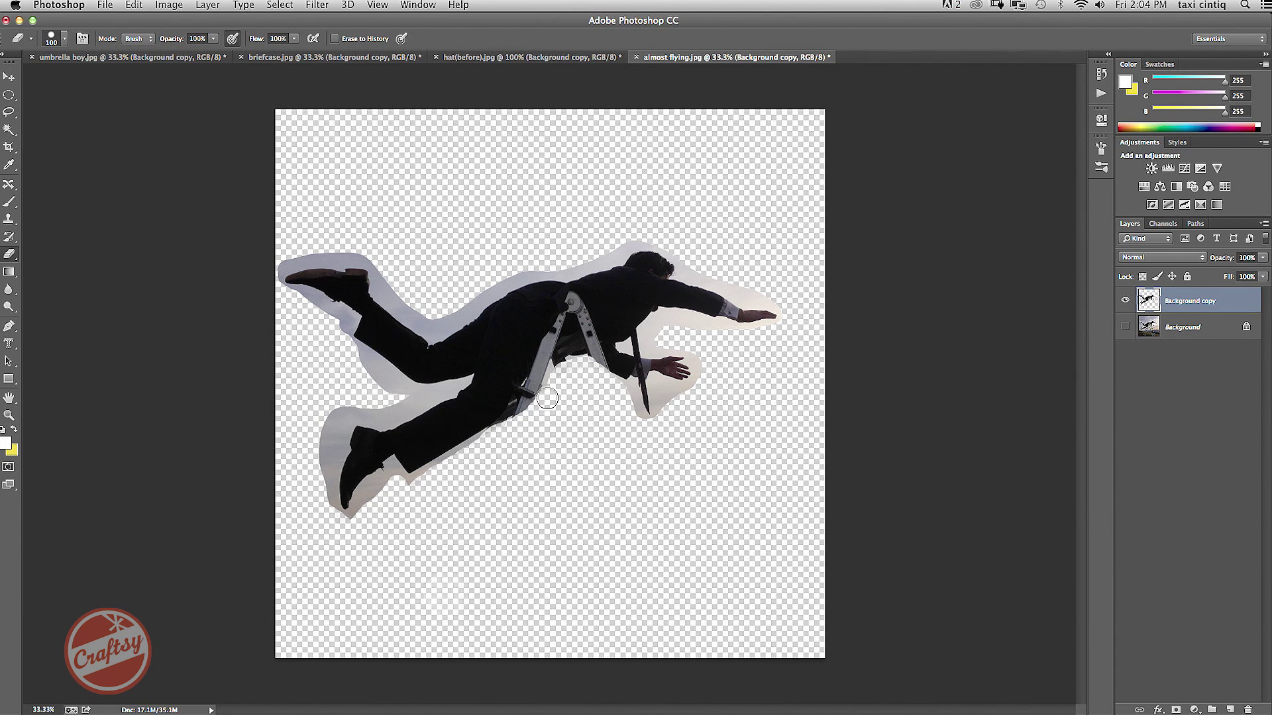
left_click_drag(541, 410, 567, 368)
Use the Magic Wand to select and delete the pale sky fringe below the leg.
left_click(9, 131)
left_click_drag(9, 131, 106, 160)
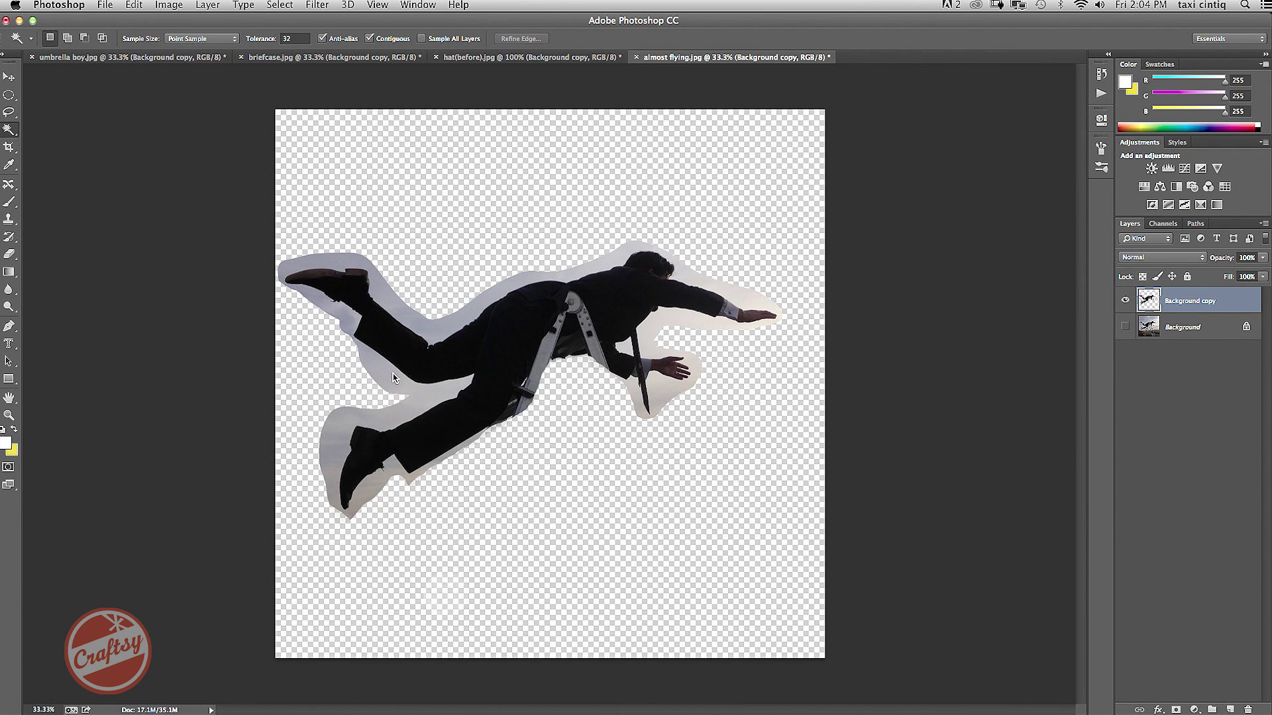
left_click(405, 388)
key("Delete")
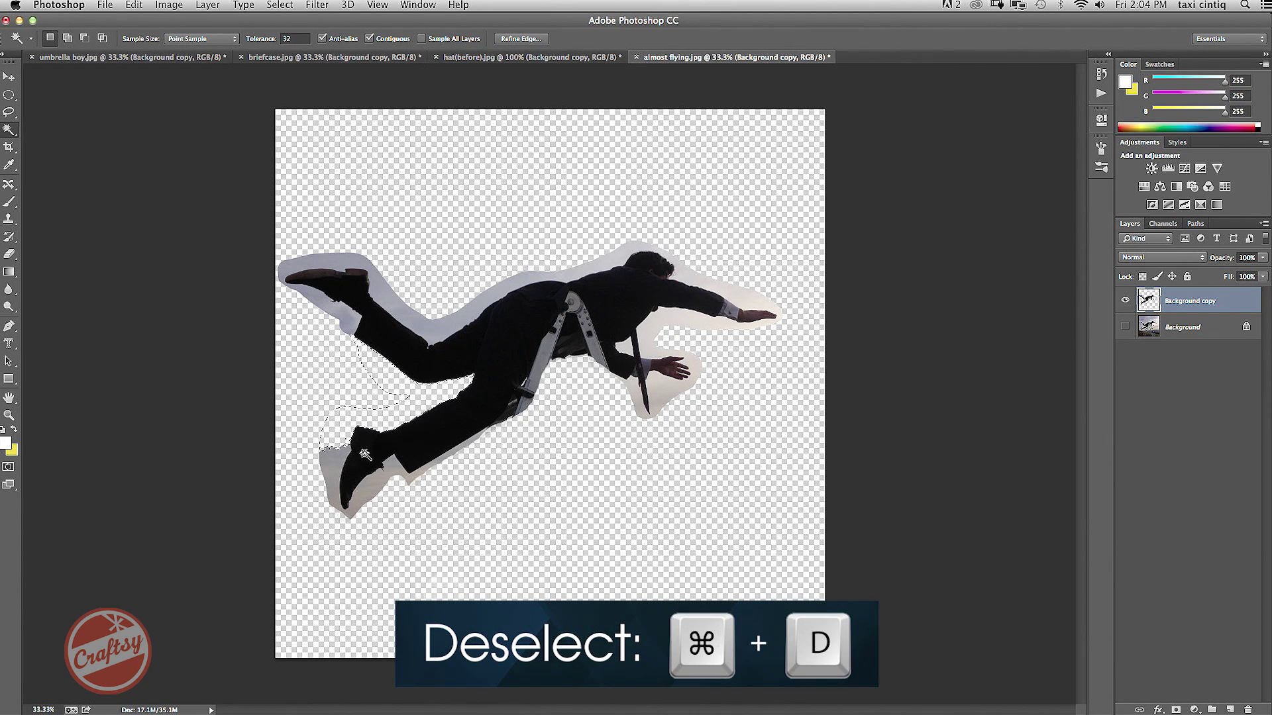
key("super+d")
Delete the fringe around the foot and select the fringe near the hand and tie.
left_click(344, 493)
key("Delete")
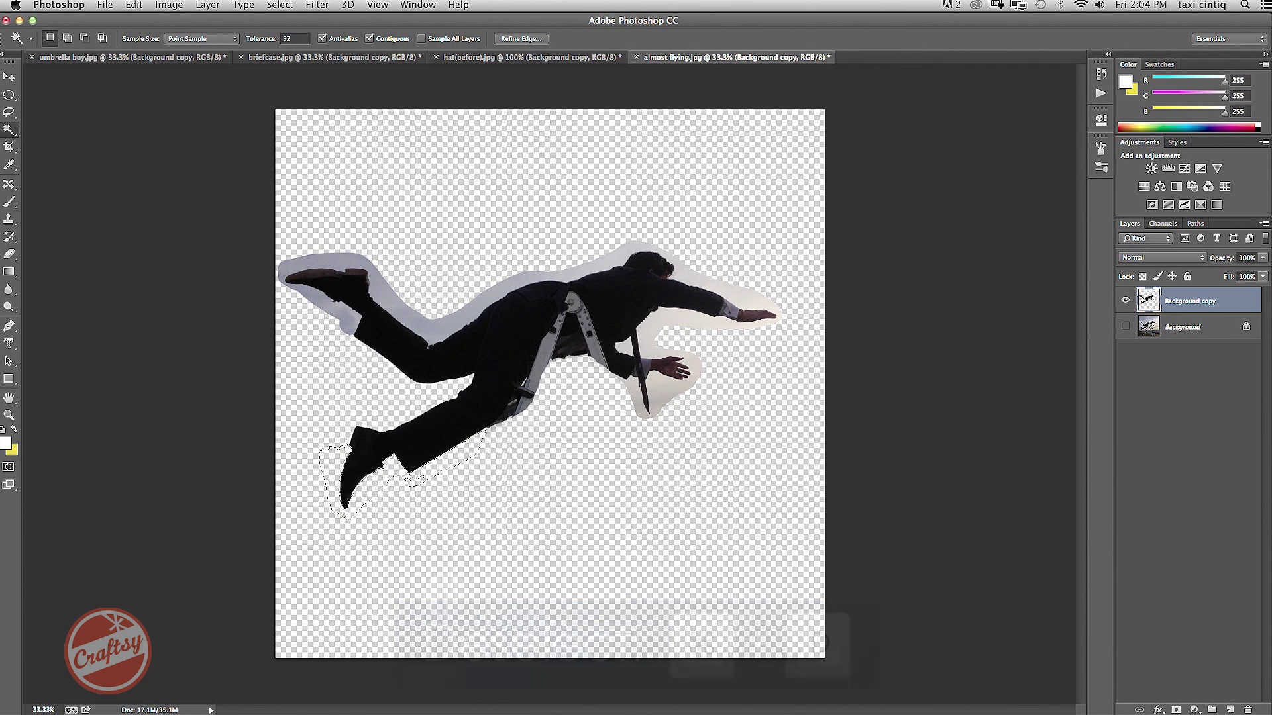
key("super+d")
left_click(659, 390)
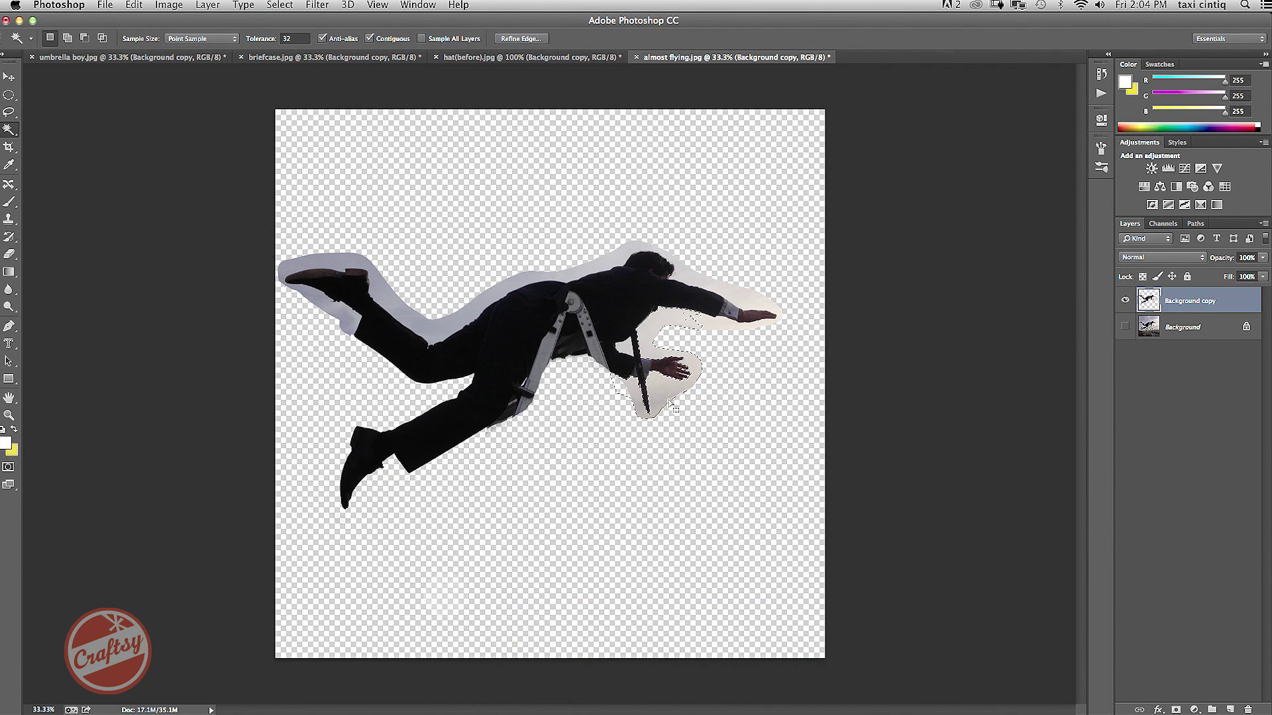
Delete the selected fringe by the hand and tie, then erase light edges along the back and hip.
key("Delete")
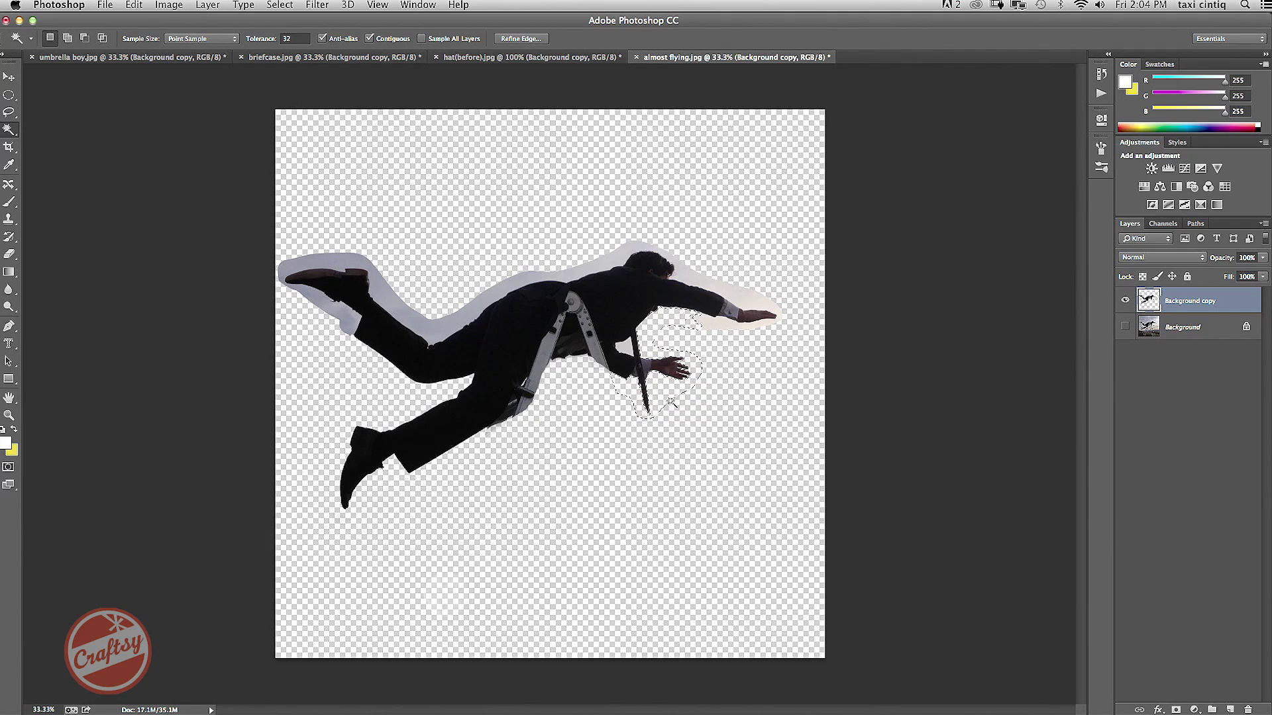
key("super+d")
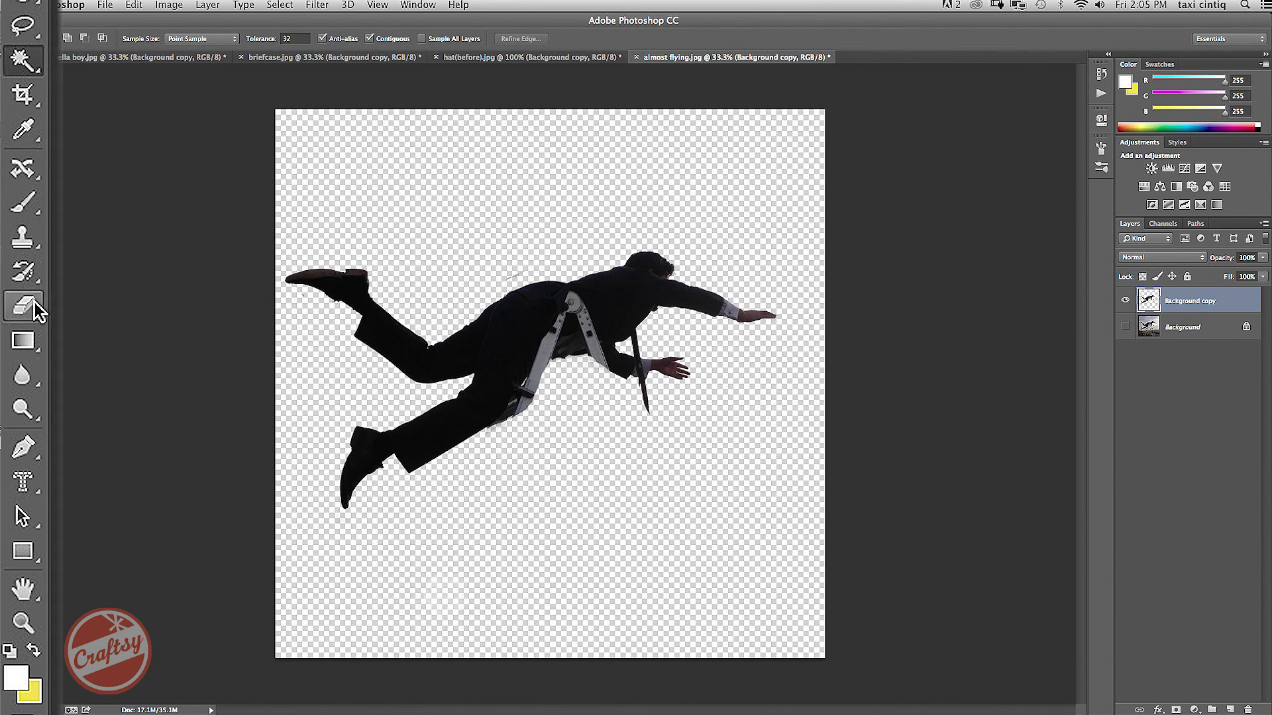
left_click(9, 255)
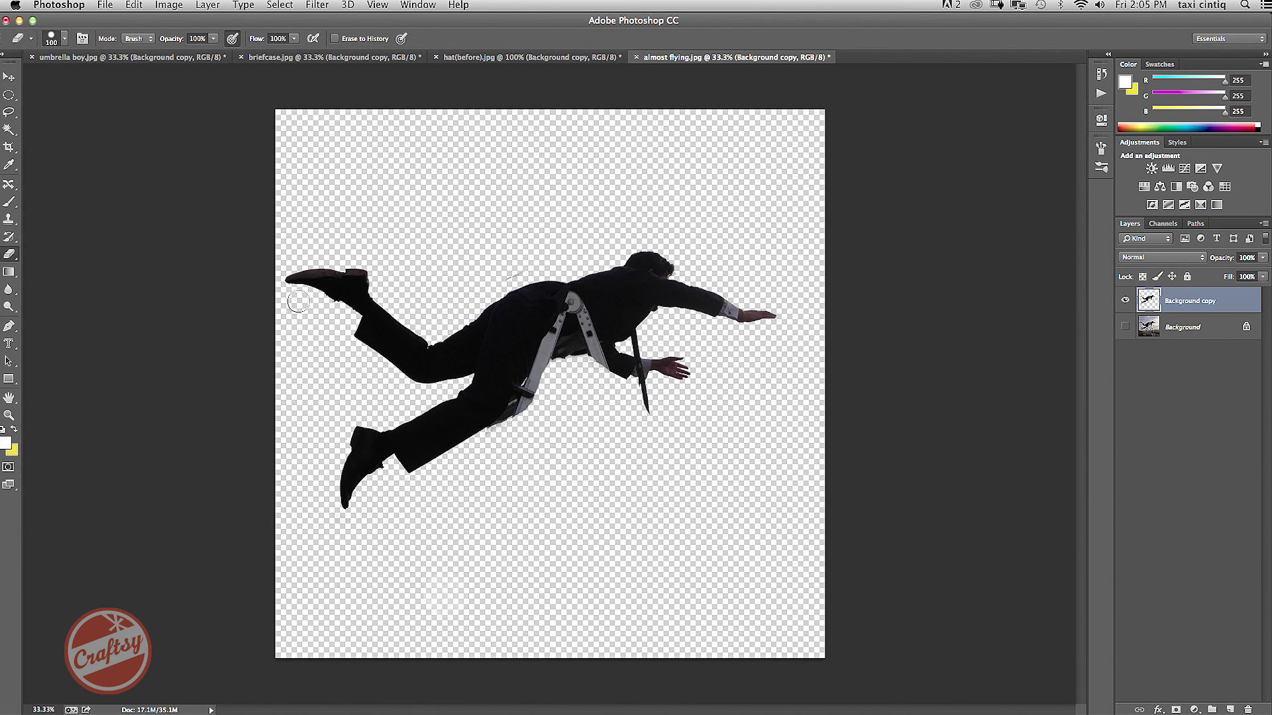
mouse_move(484, 288)
left_mouse_down()
mouse_move(516, 266)
mouse_move(476, 290)
left_mouse_up()
left_click_drag(534, 407, 549, 379)
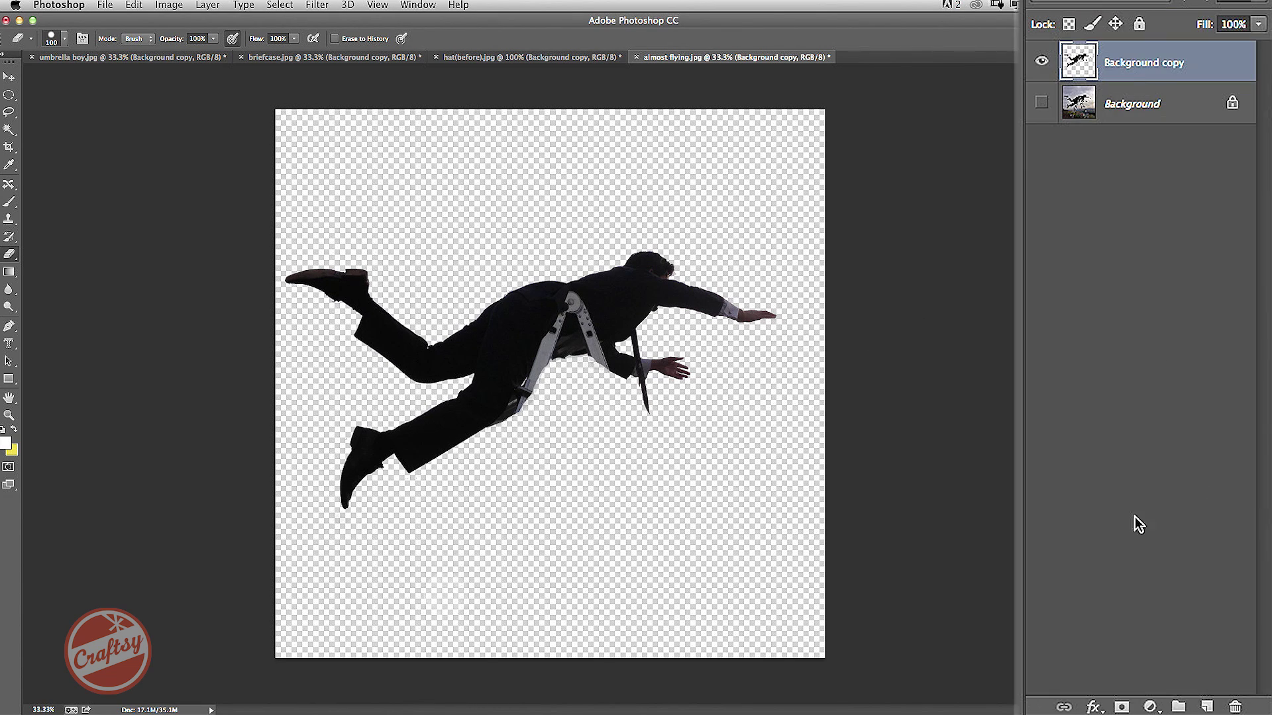
Add a new layer named 'black' above Background copy.
left_click(1230, 709)
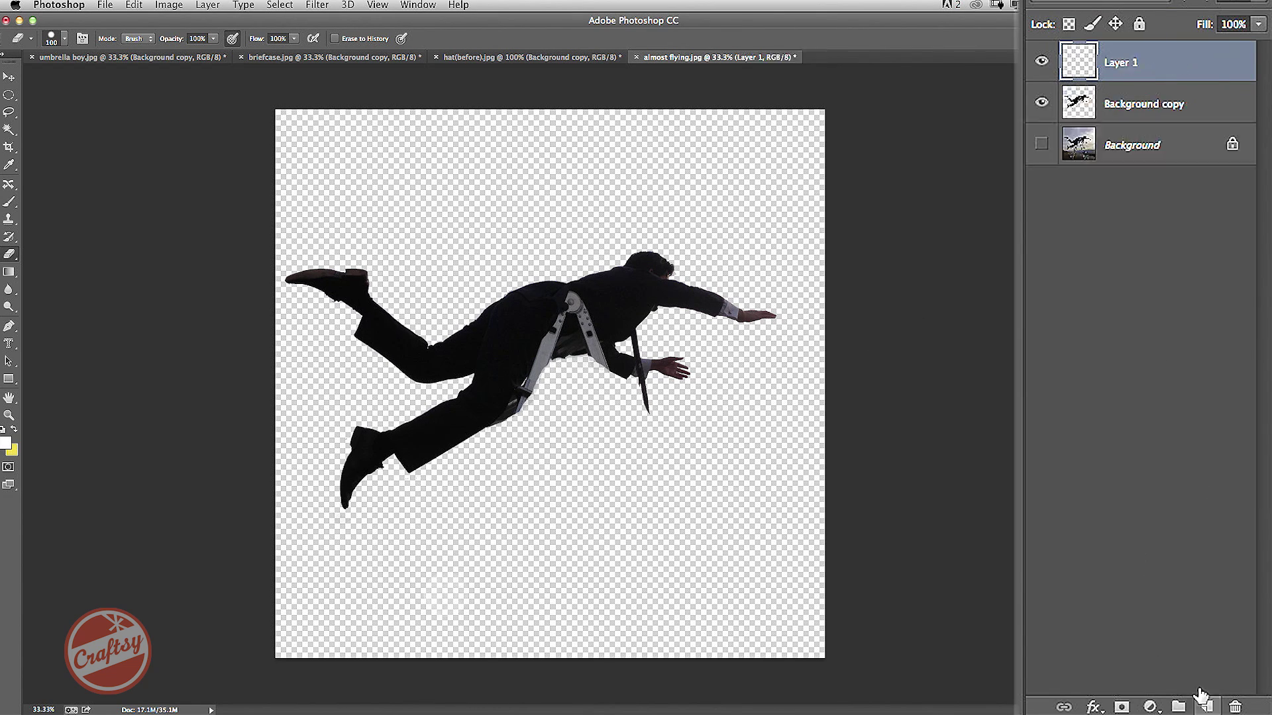
double_click(1129, 63)
type("bla")
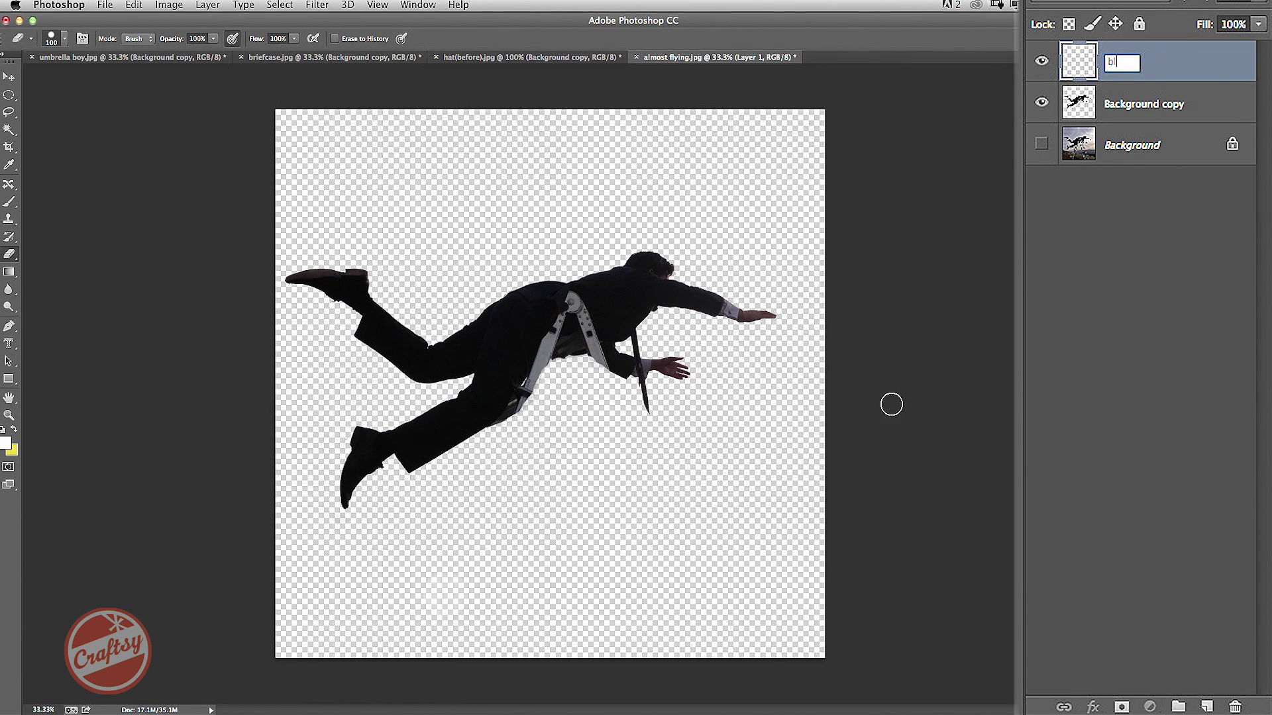
type("ck")
key("Return")
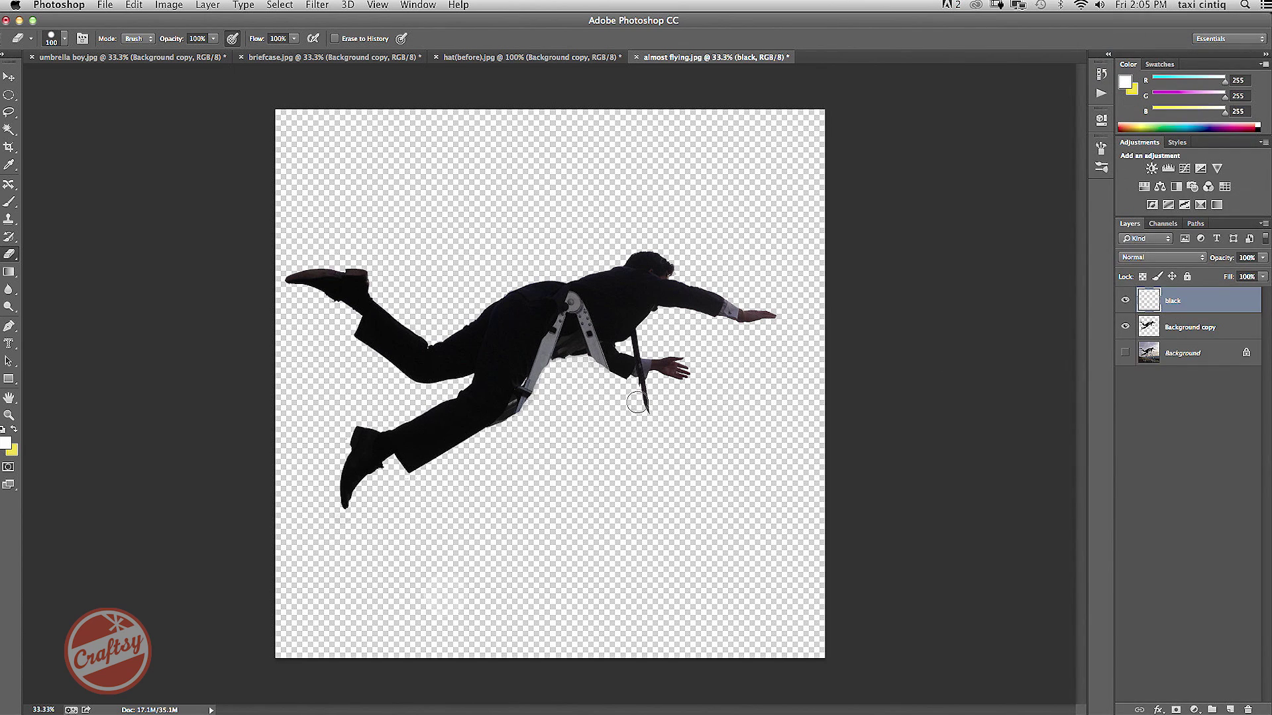
Paint black over the white suspenders and the strip beside the arm with a size-90 brush.
left_click(8, 652)
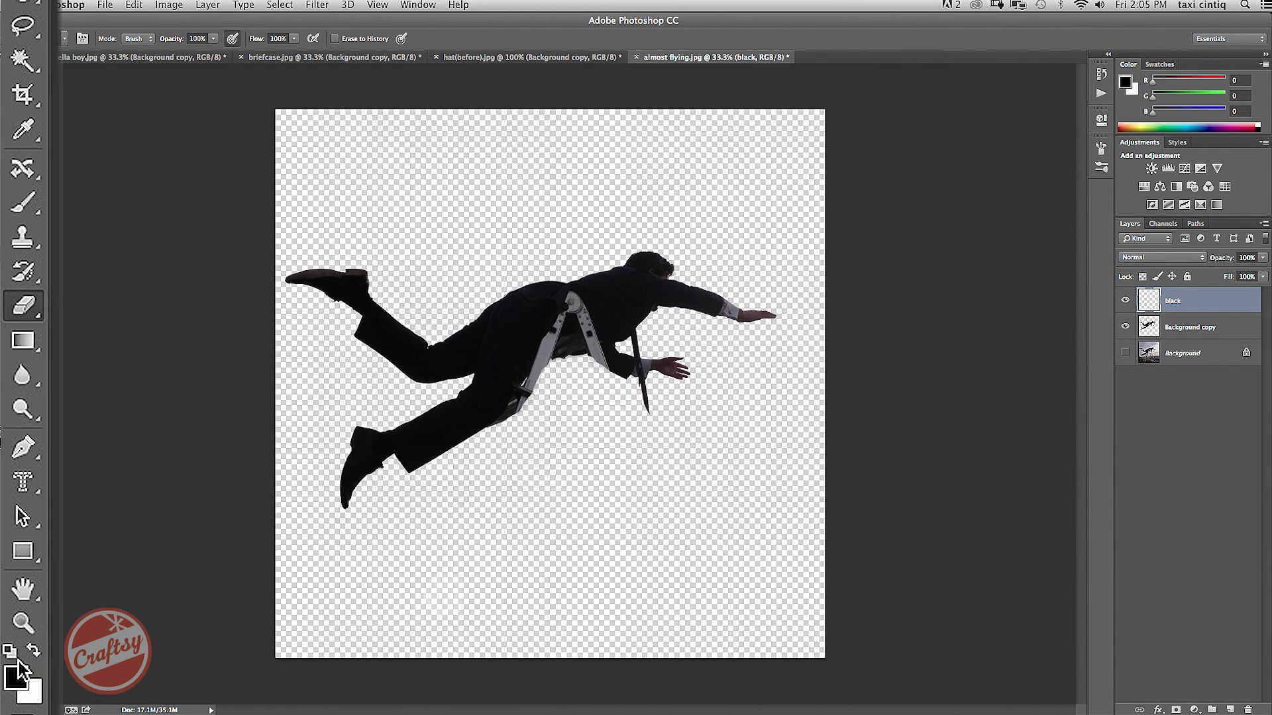
left_click(24, 204)
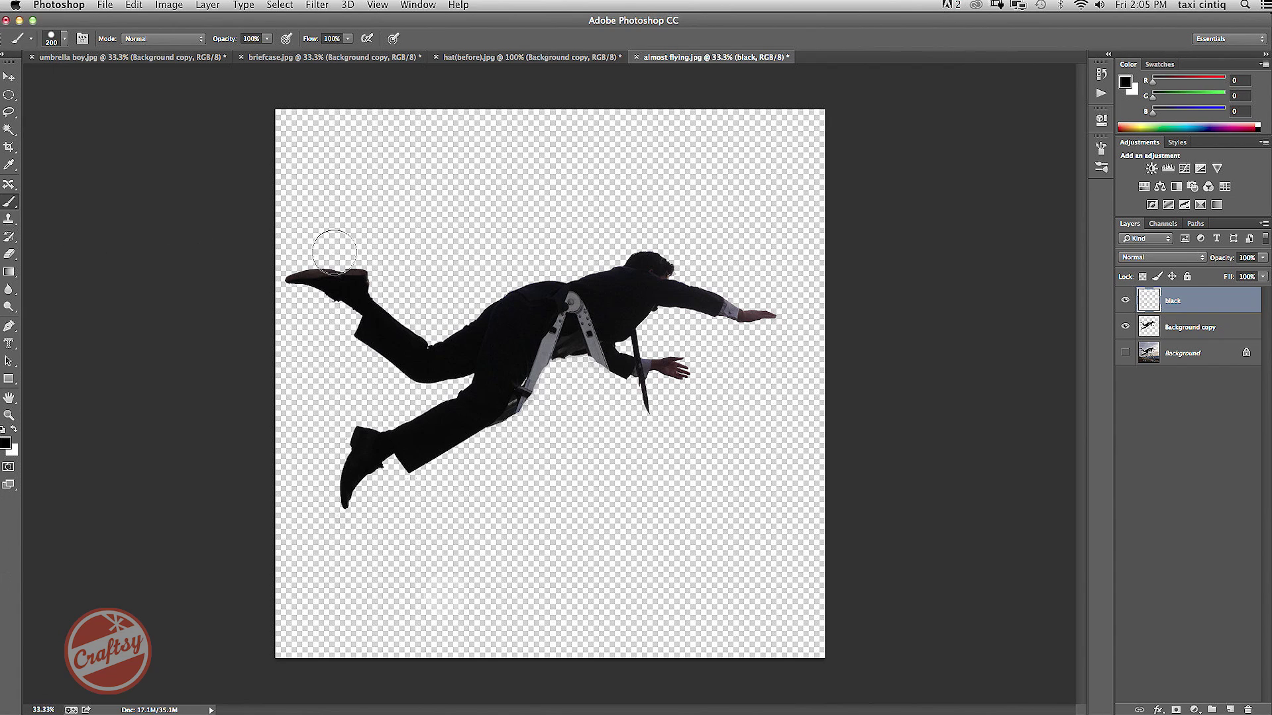
key("bracketleft")
key("bracketleft")
key("bracketleft")
key("bracketleft")
key("bracketleft")
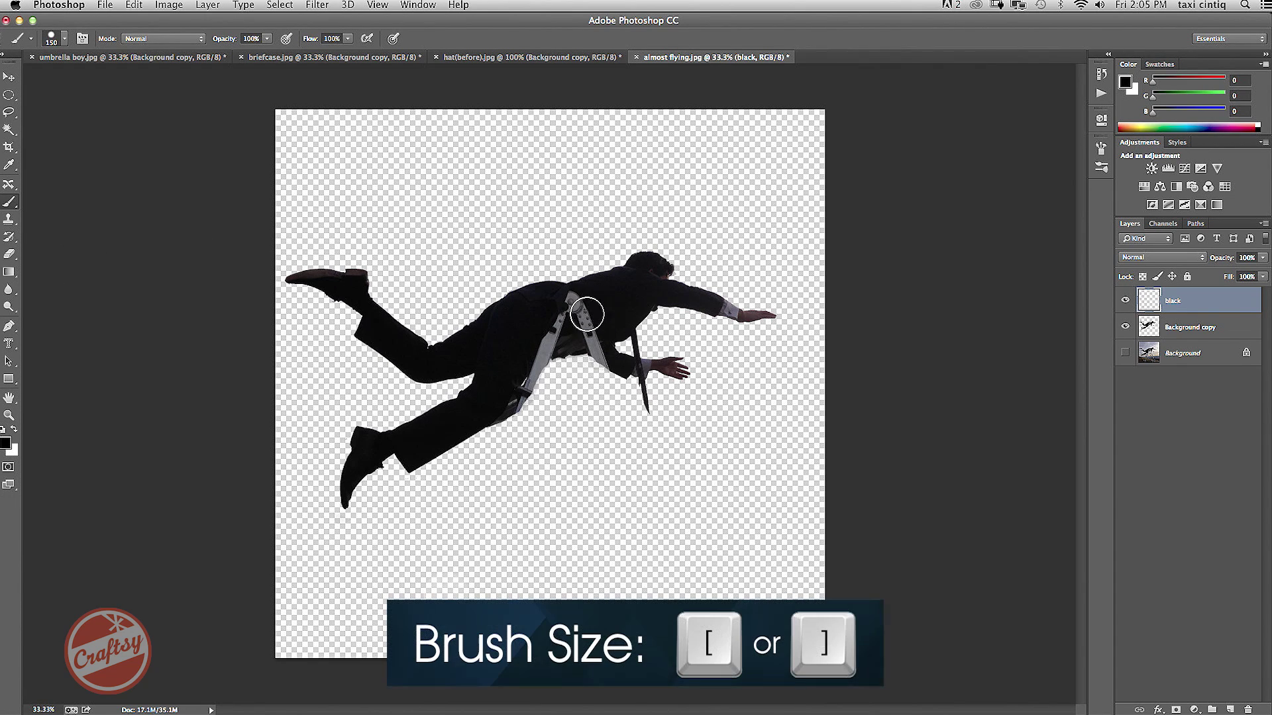
mouse_move(571, 305)
left_mouse_down()
mouse_move(590, 337)
mouse_move(553, 317)
mouse_move(545, 352)
mouse_move(556, 346)
mouse_move(514, 404)
mouse_move(537, 362)
mouse_move(520, 398)
left_mouse_up()
mouse_move(593, 347)
left_mouse_down()
mouse_move(601, 356)
mouse_move(561, 348)
left_mouse_up()
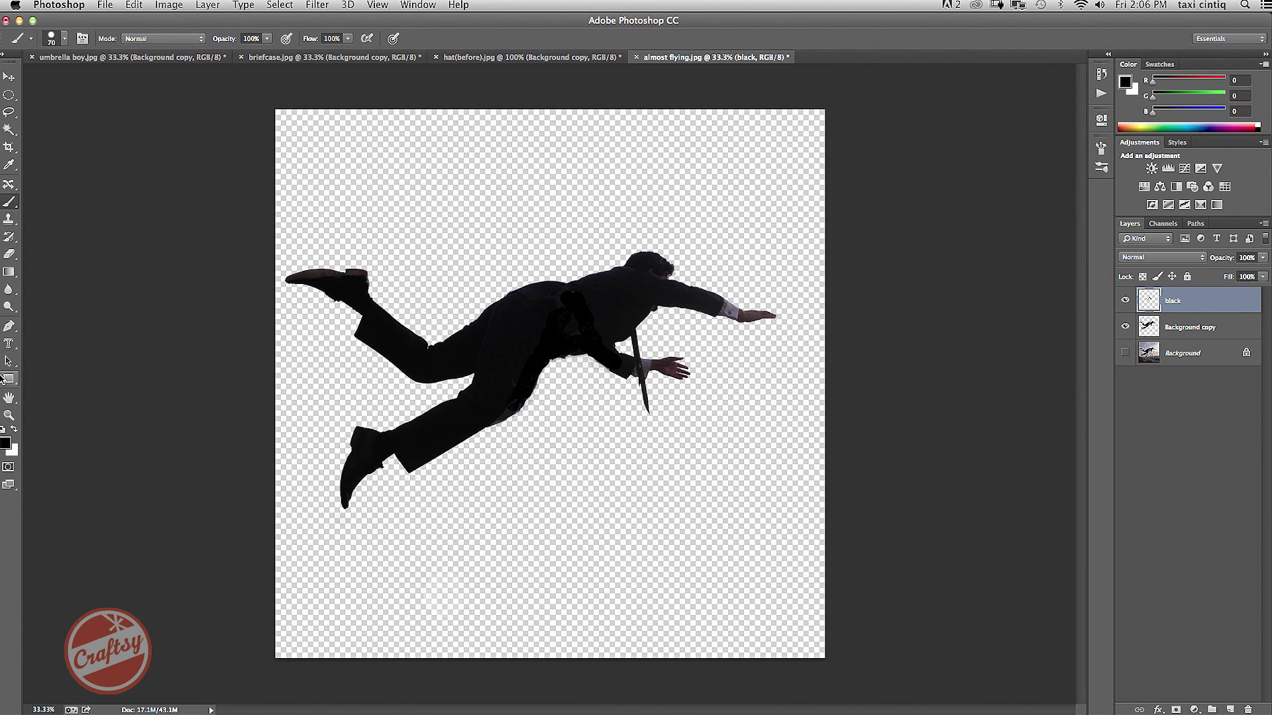
left_click(8, 416)
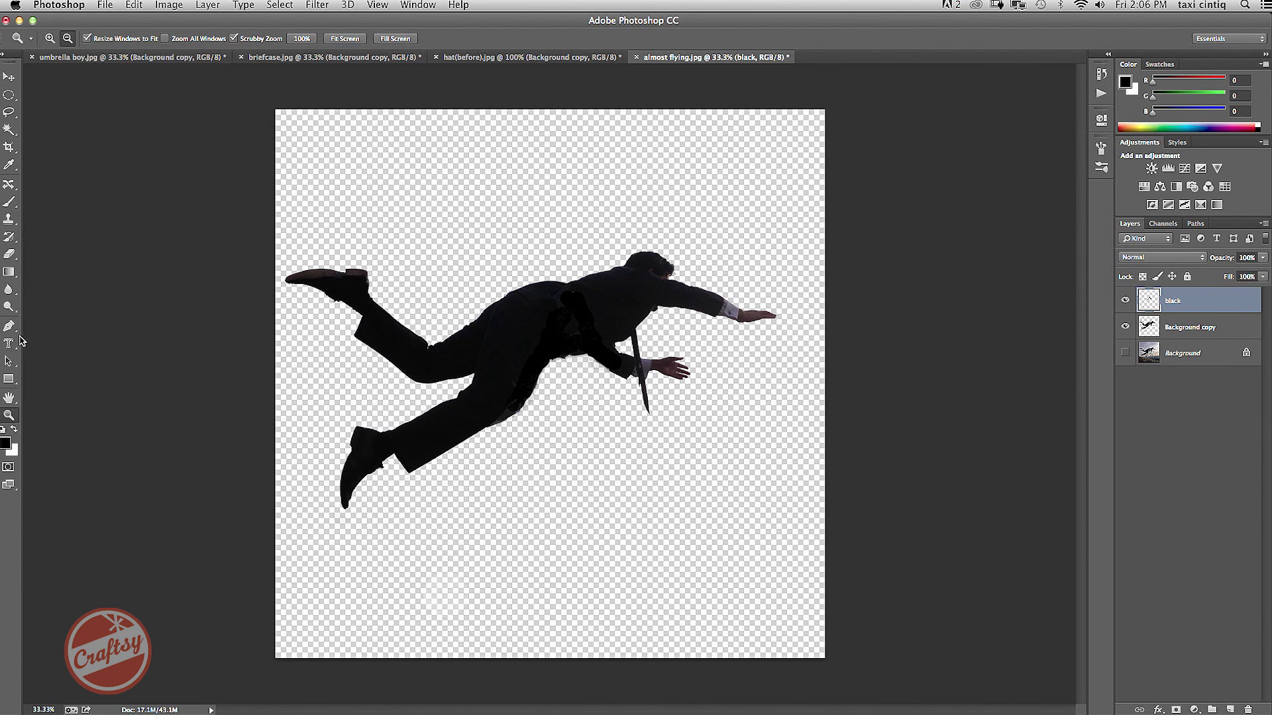
left_click(50, 37)
left_click(547, 335)
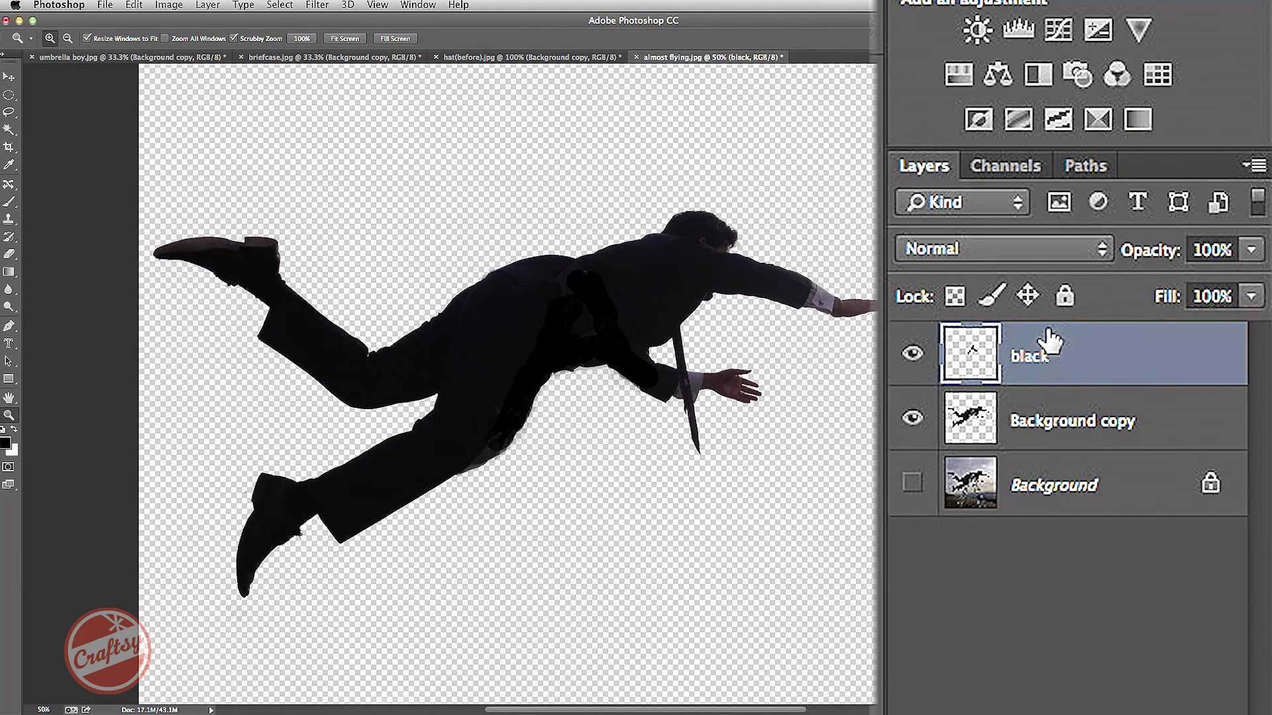
Merge the black layer down into the man's layer and zoom out to 25%.
left_click(204, 7)
left_click(255, 628)
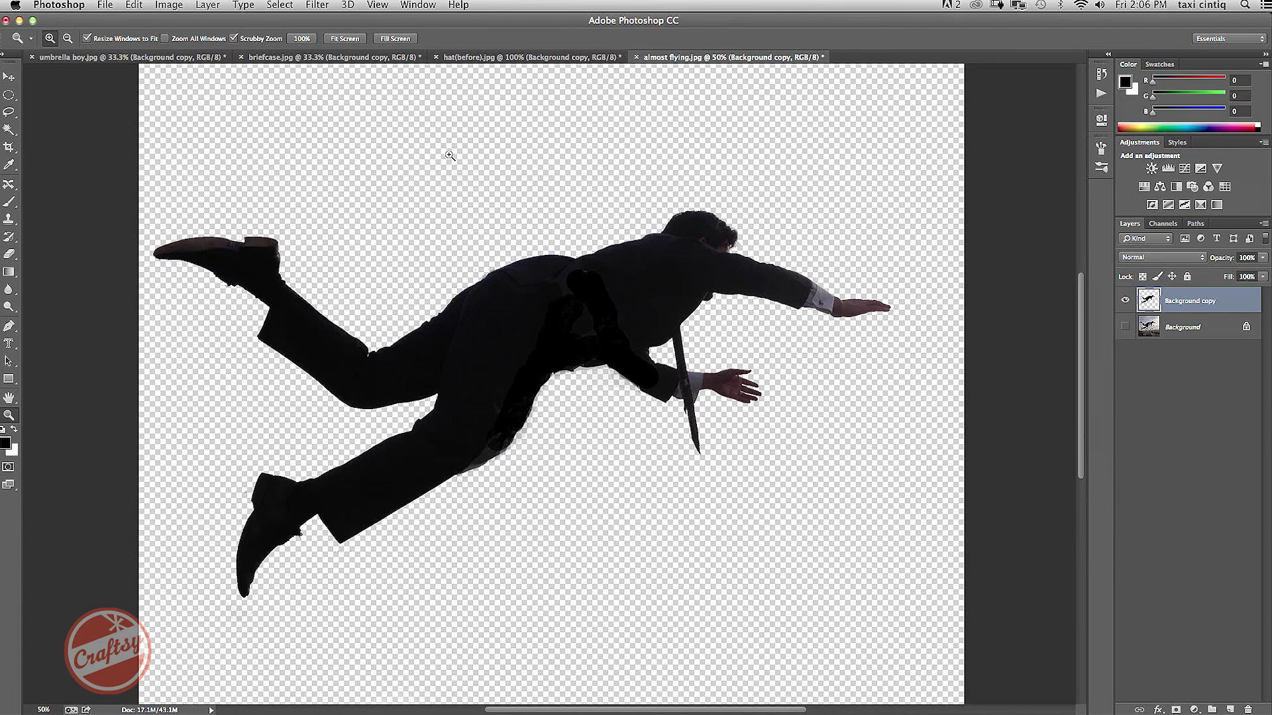
left_click(67, 39)
left_click(429, 236)
left_click(455, 236)
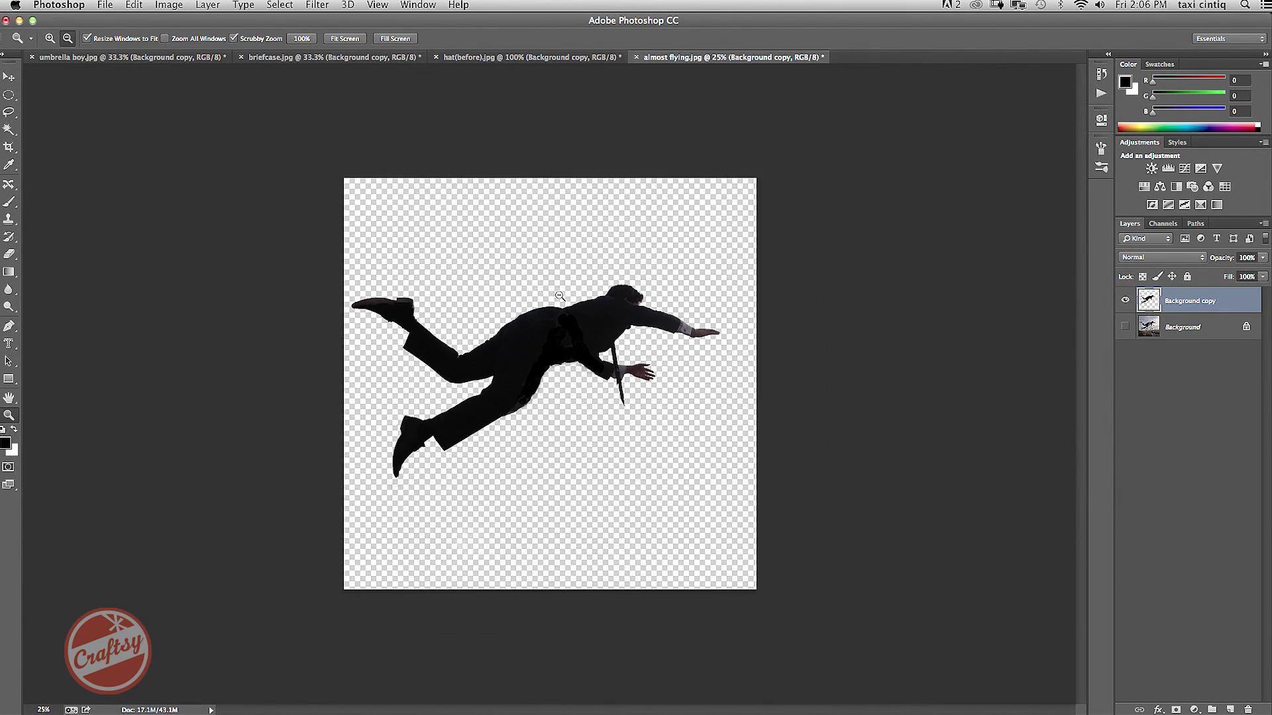
Rename the man's merged layer to 'flying'.
double_click(1175, 301)
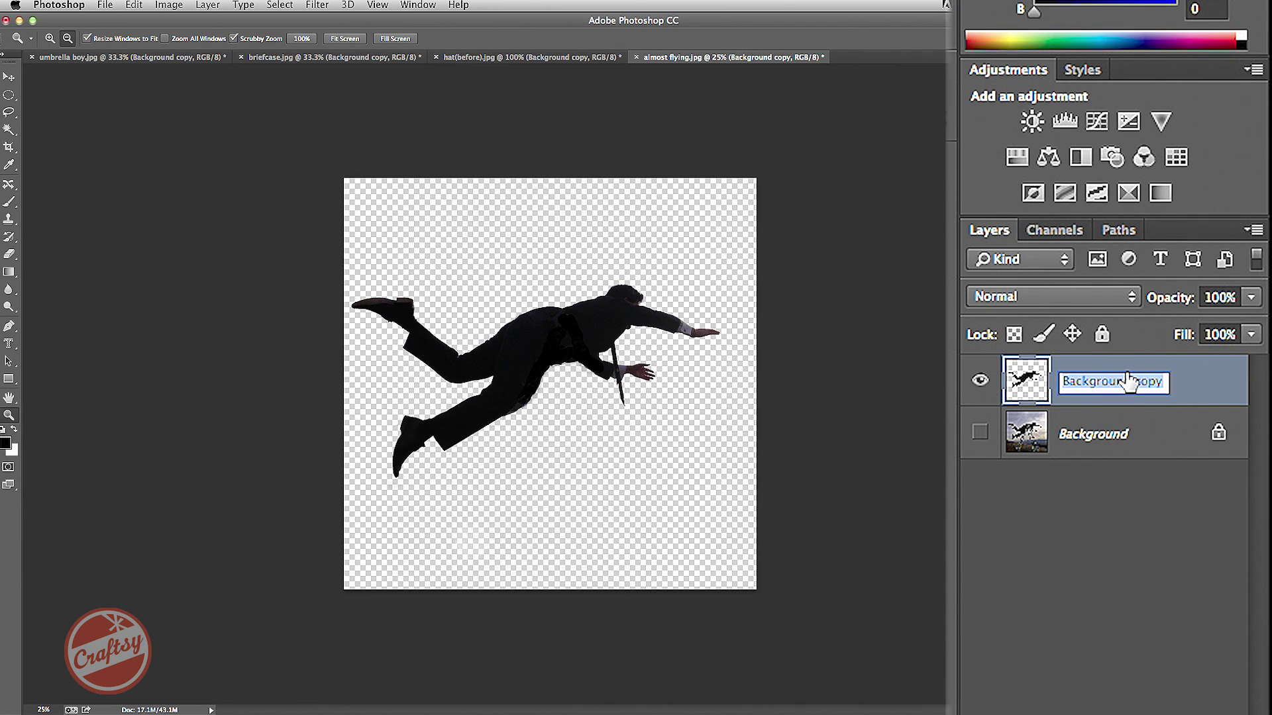
type("flying")
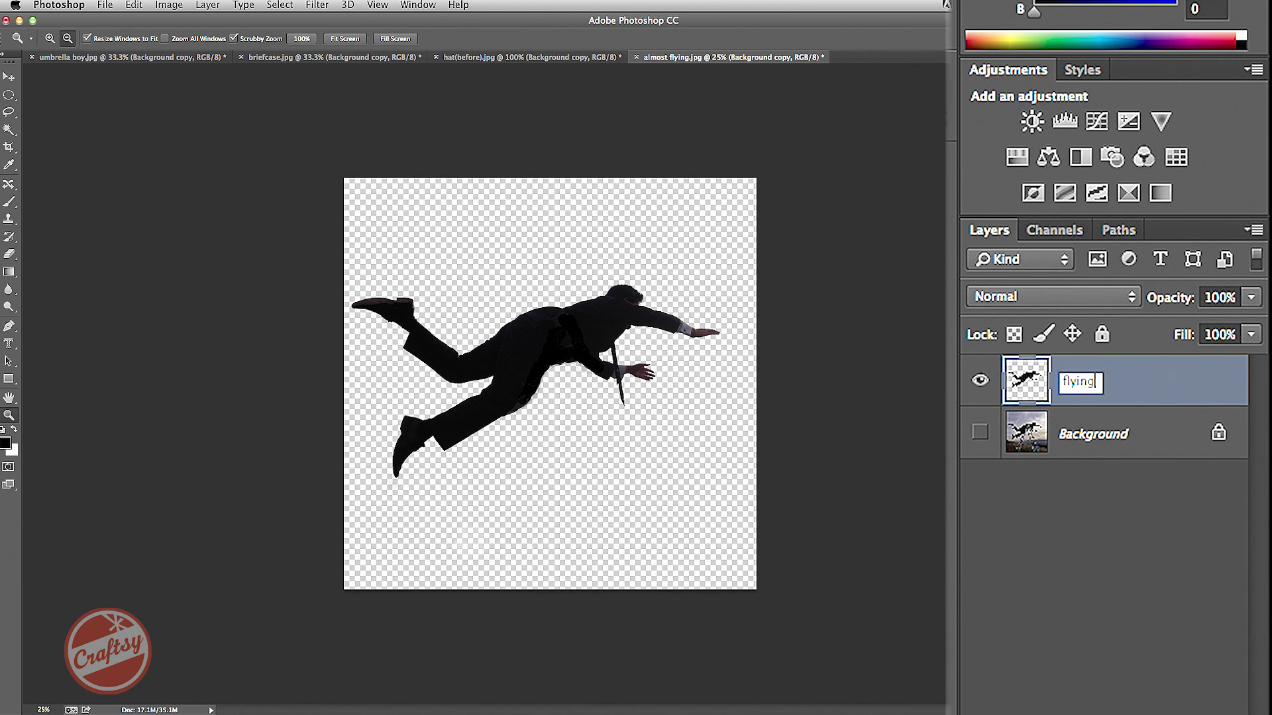
key("Return")
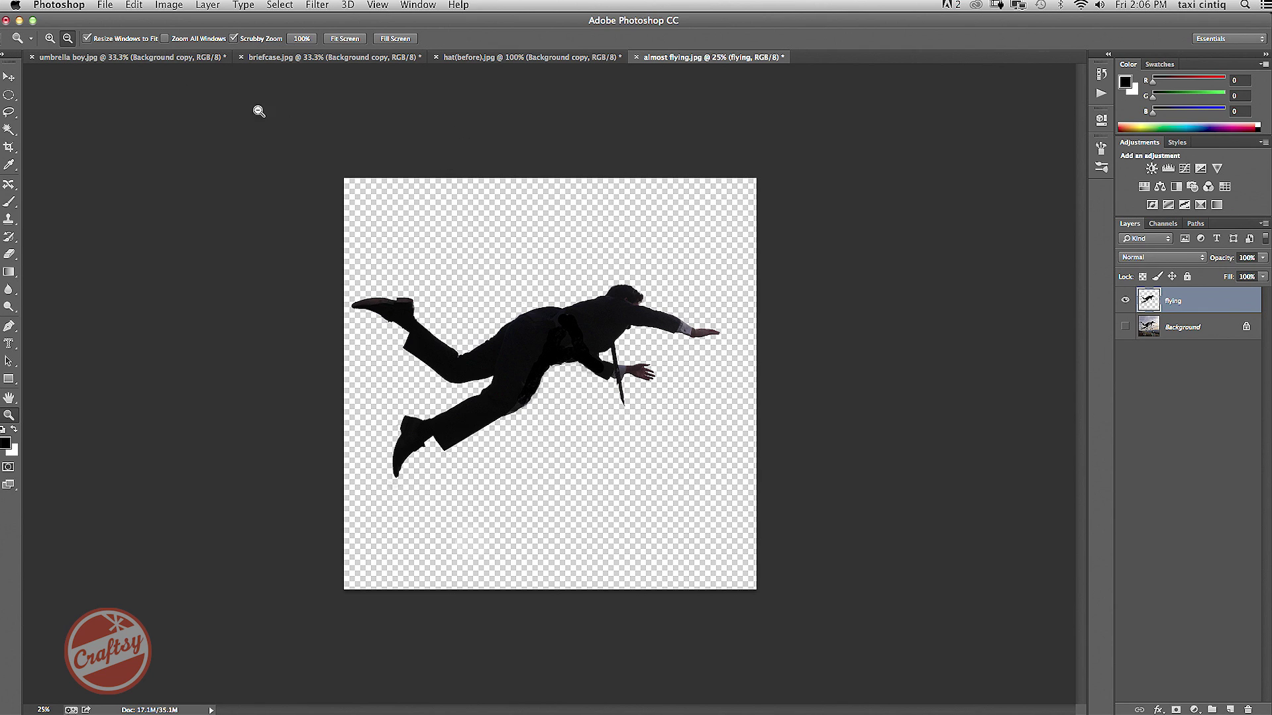
left_click(125, 58)
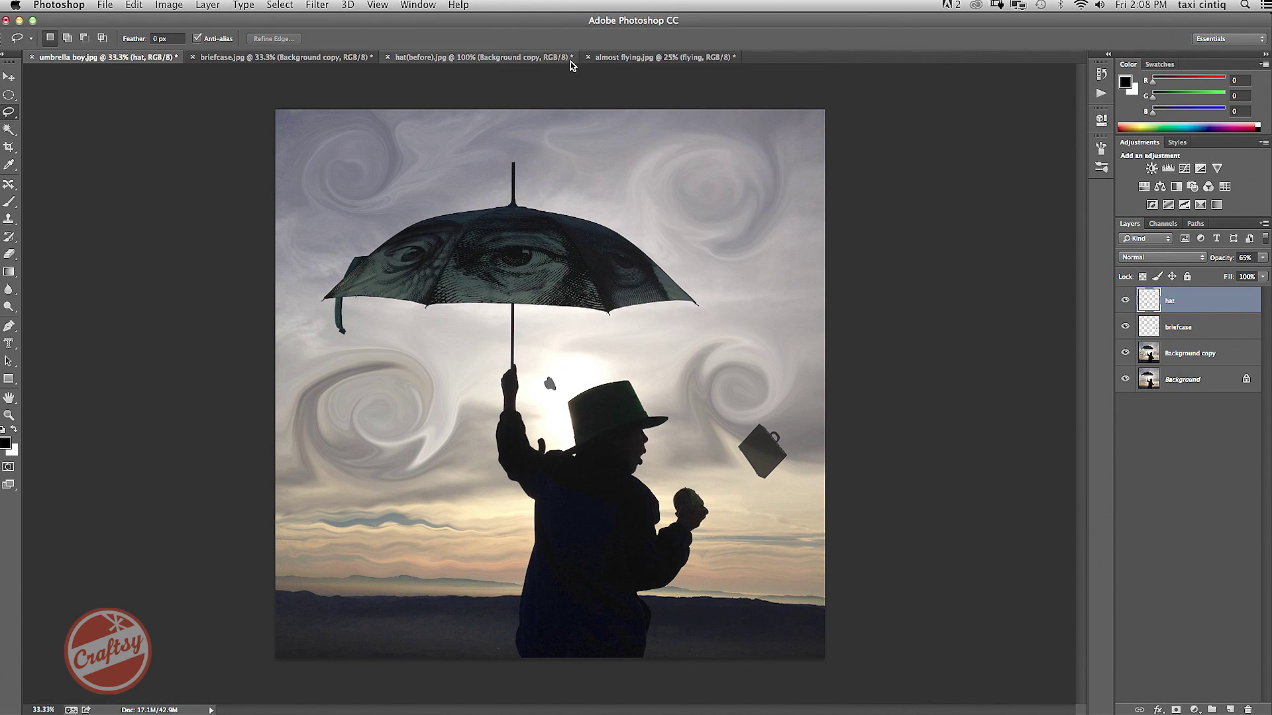
Lasso the flying man in almost flying.jpg and paste him into umbrella boy.jpg as Layer 1.
left_click(616, 64)
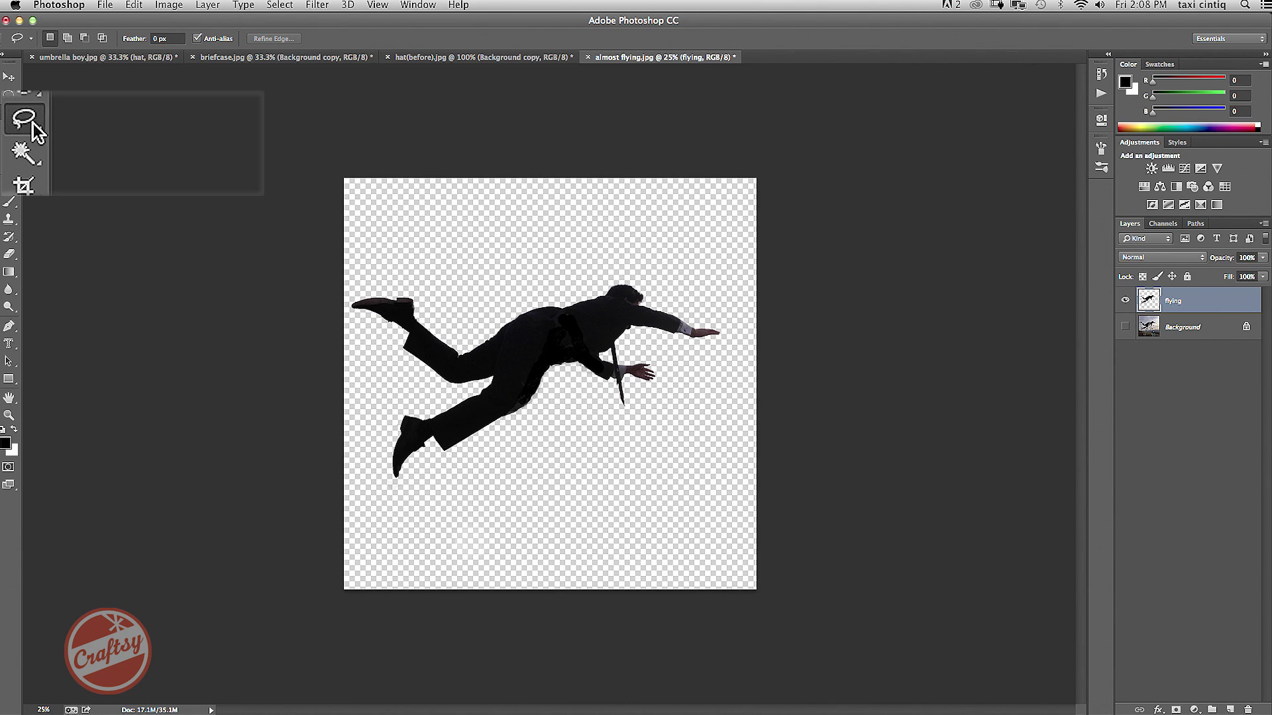
left_click(8, 112)
left_click(73, 116)
mouse_move(595, 276)
left_mouse_down()
mouse_move(641, 275)
mouse_move(730, 319)
mouse_move(668, 350)
mouse_move(631, 431)
mouse_move(491, 477)
mouse_move(376, 481)
mouse_move(384, 389)
mouse_move(354, 317)
mouse_move(362, 282)
mouse_move(495, 295)
mouse_move(598, 274)
left_mouse_up()
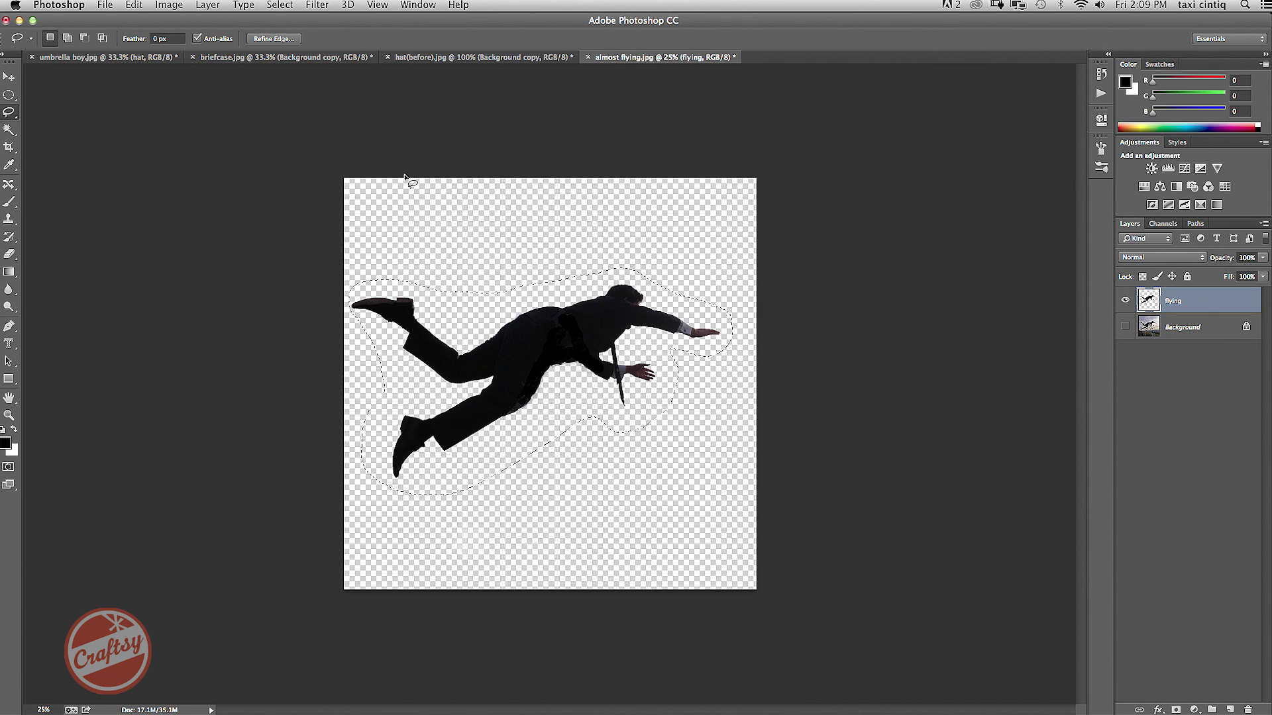
left_click(108, 58)
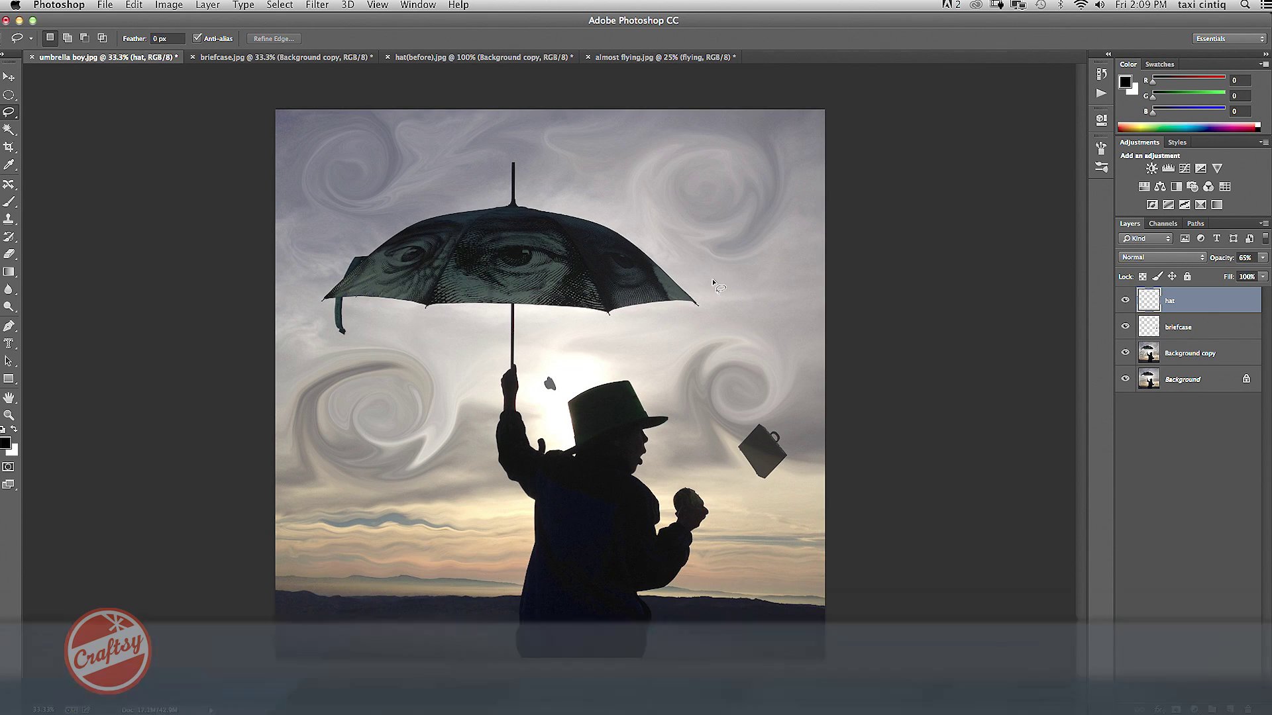
key("super+v")
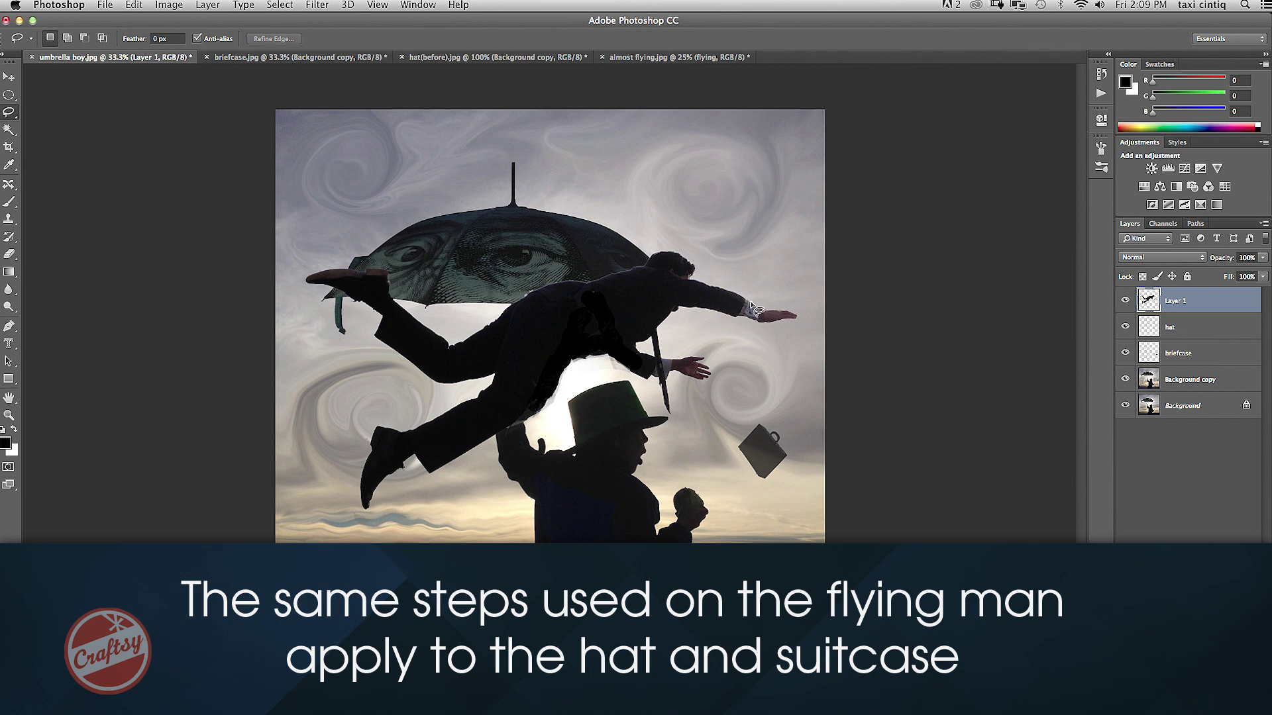
Scale the flying man down to about 31.6% and place him in the upper-right sky above the umbrella.
key("super+t")
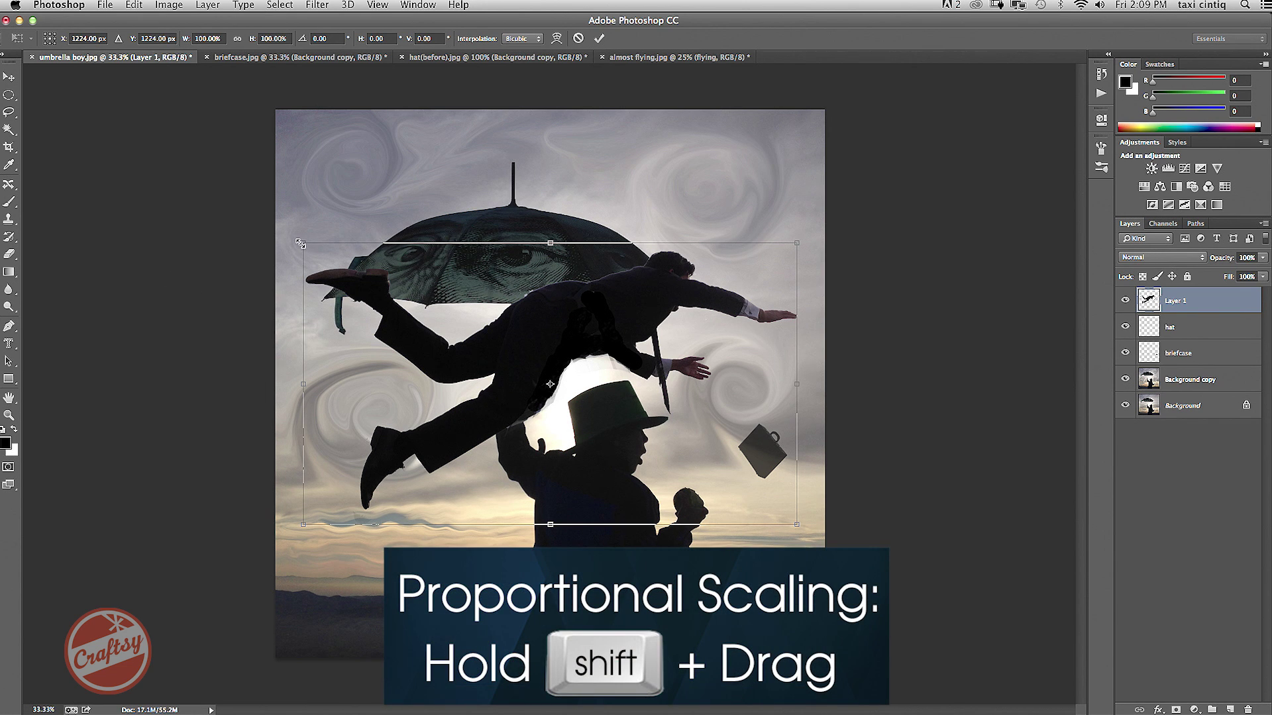
left_click_drag(300, 244, 608, 405)
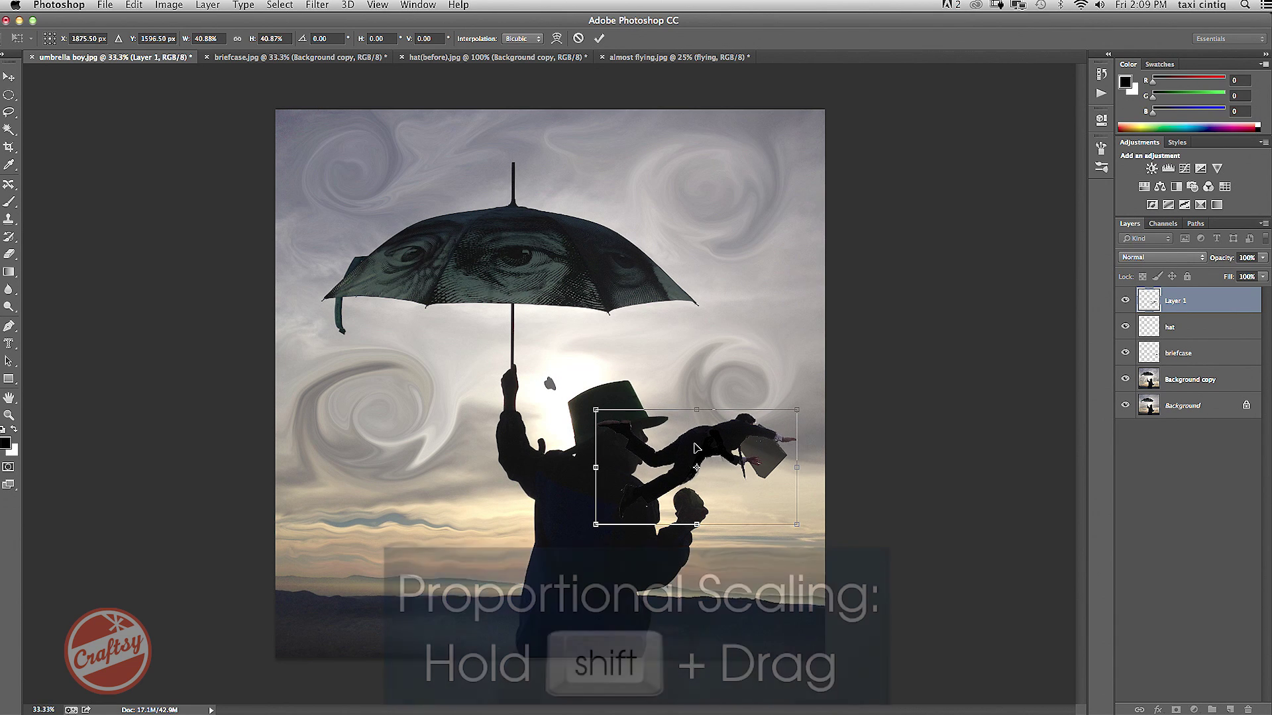
left_click_drag(695, 448, 707, 157)
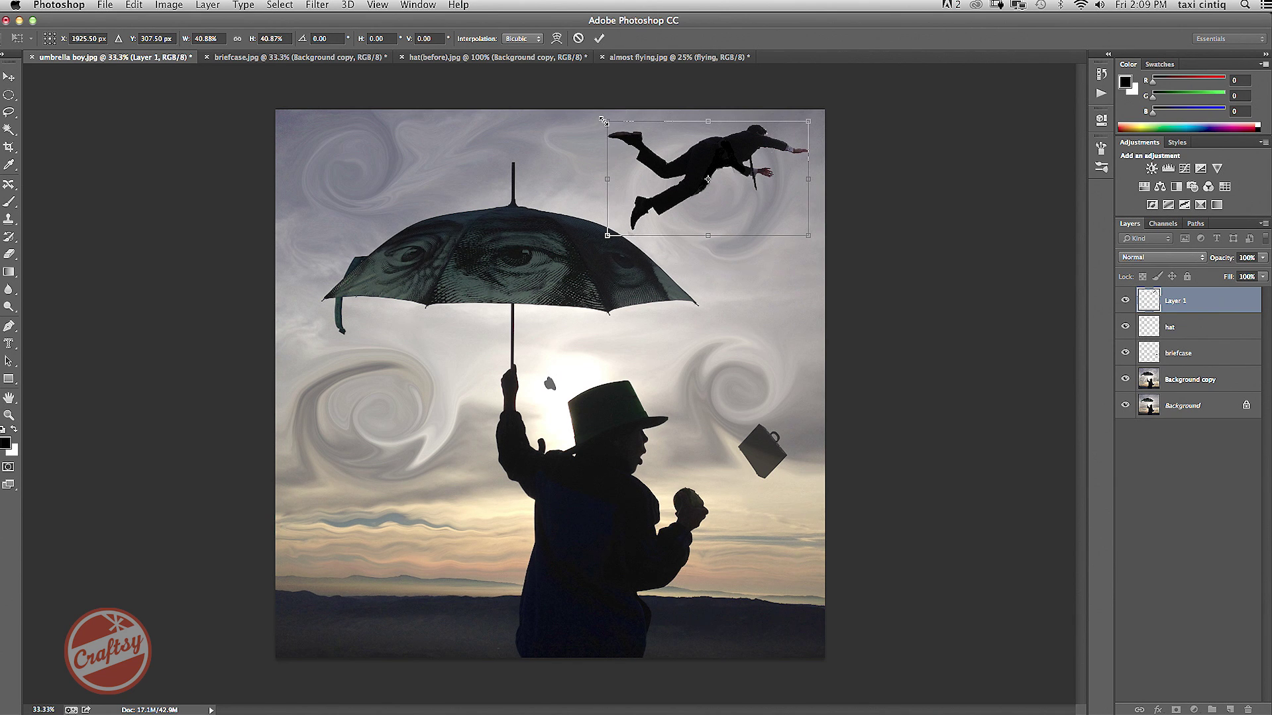
left_click_drag(603, 120, 653, 147)
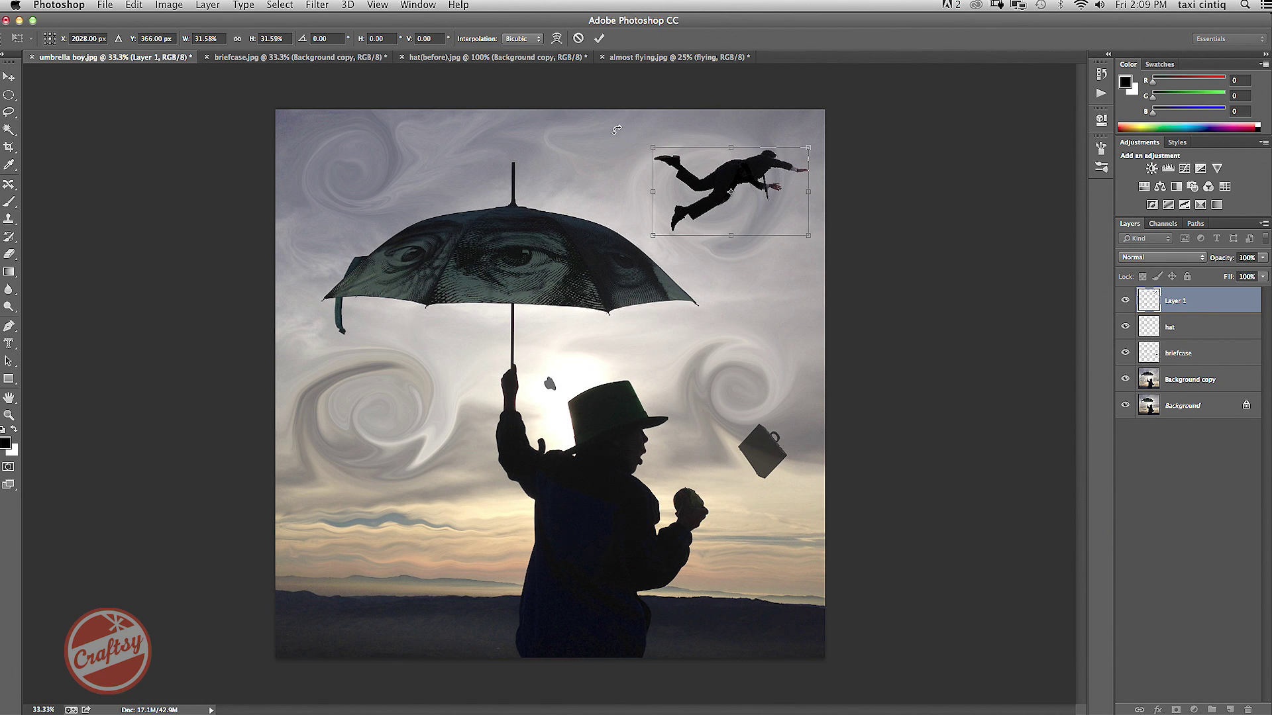
left_click(598, 38)
key("l")
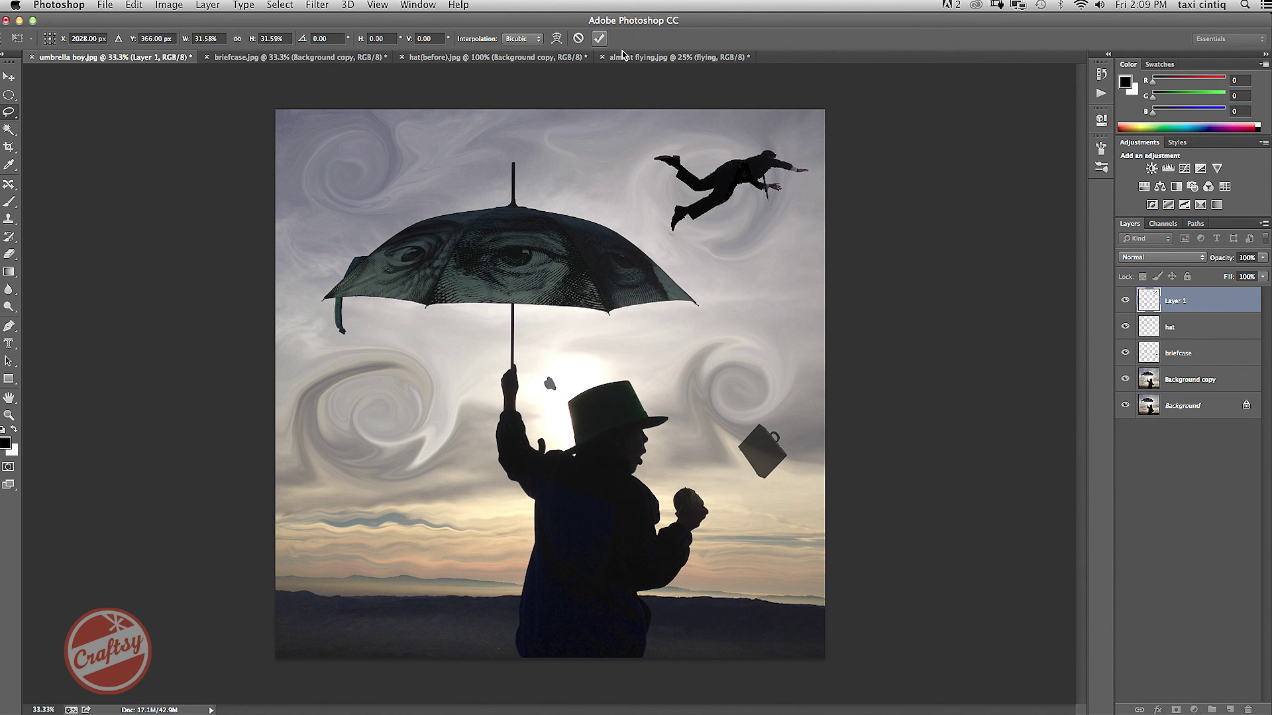
Lower Layer 1's opacity to 74% so the flying man fades into the swirly sky.
left_click(1250, 297)
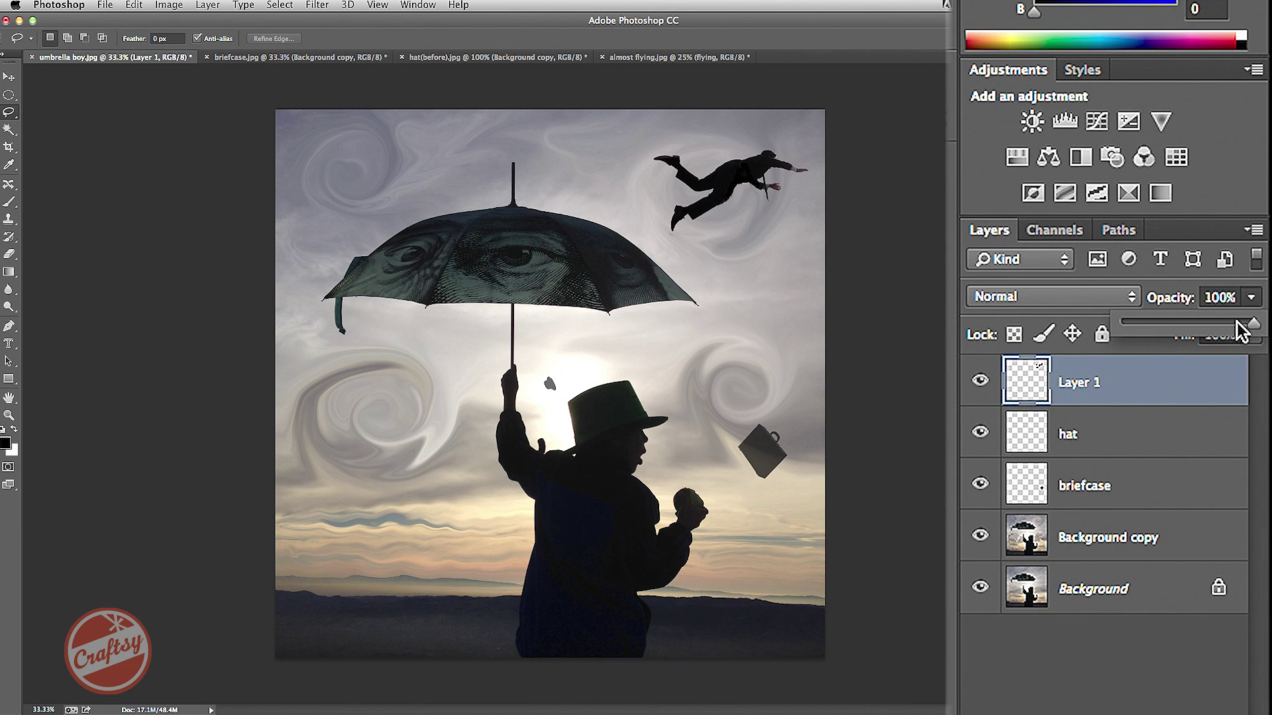
left_click_drag(1252, 323, 1219, 331)
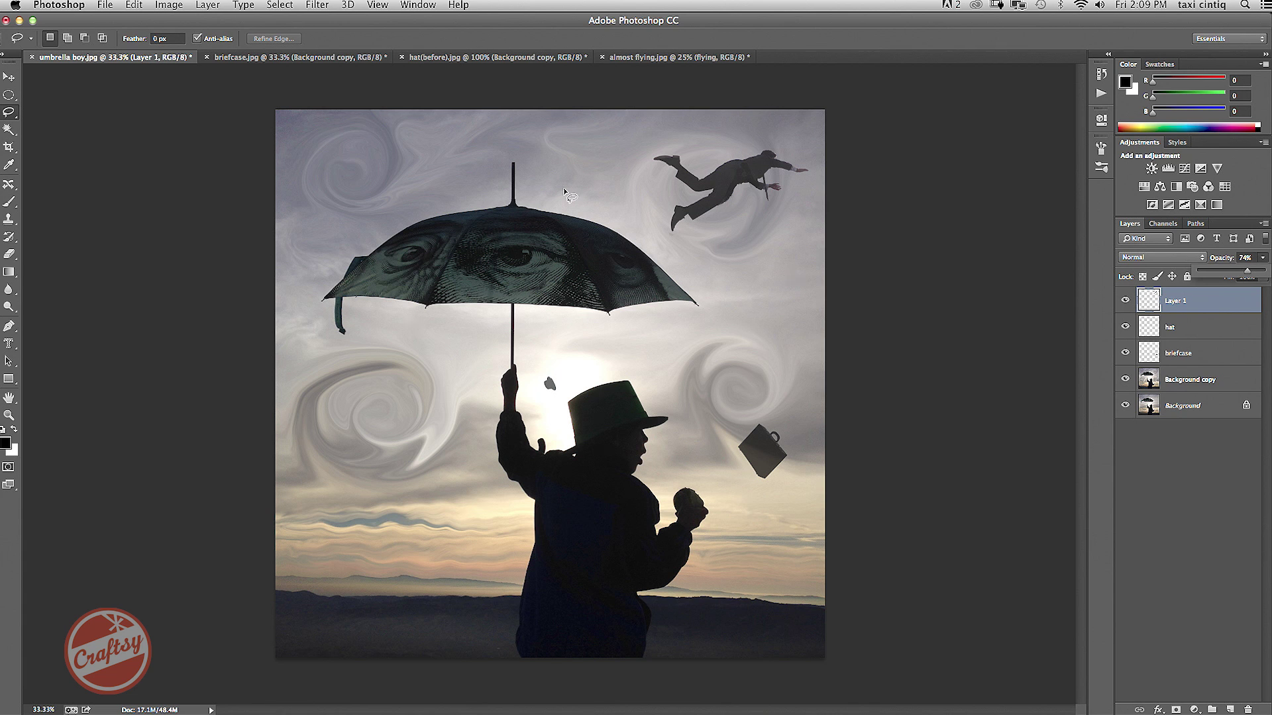
left_click(207, 5)
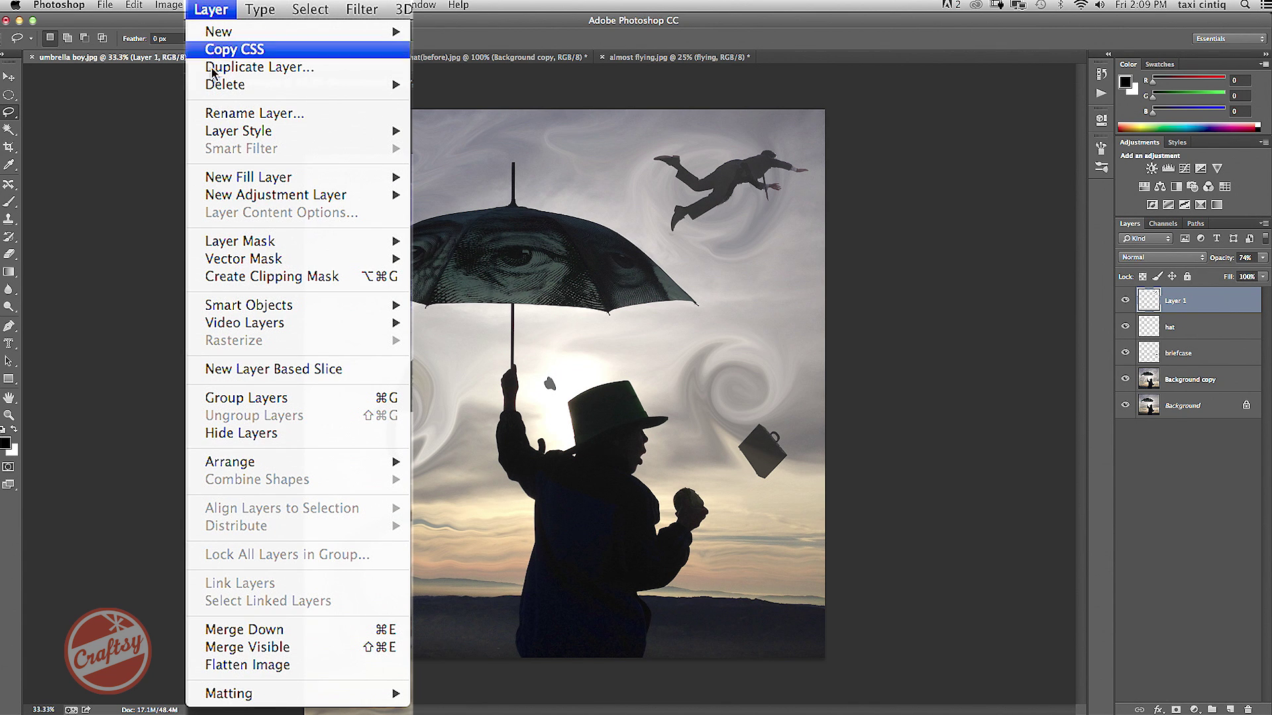